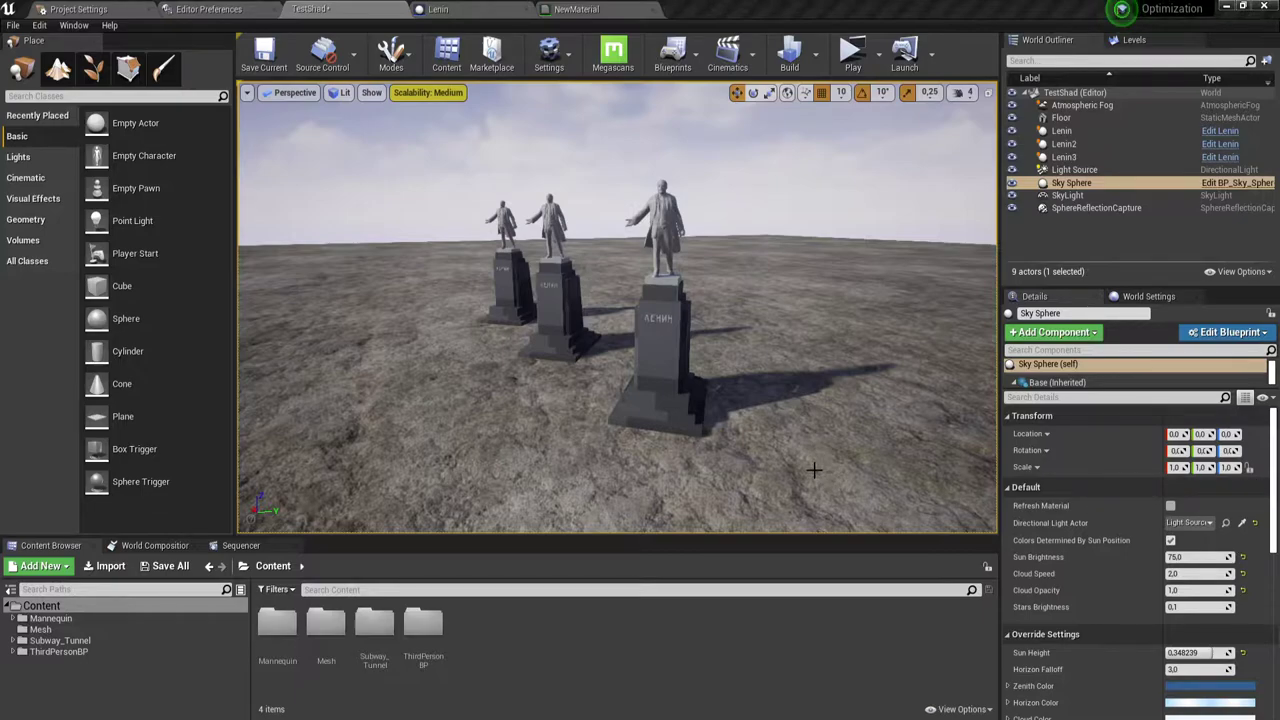
Step: Select the Light Source and drag its Rotation Z value to lengthen the statues' shadows
right_drag(812, 482, 600, 450)
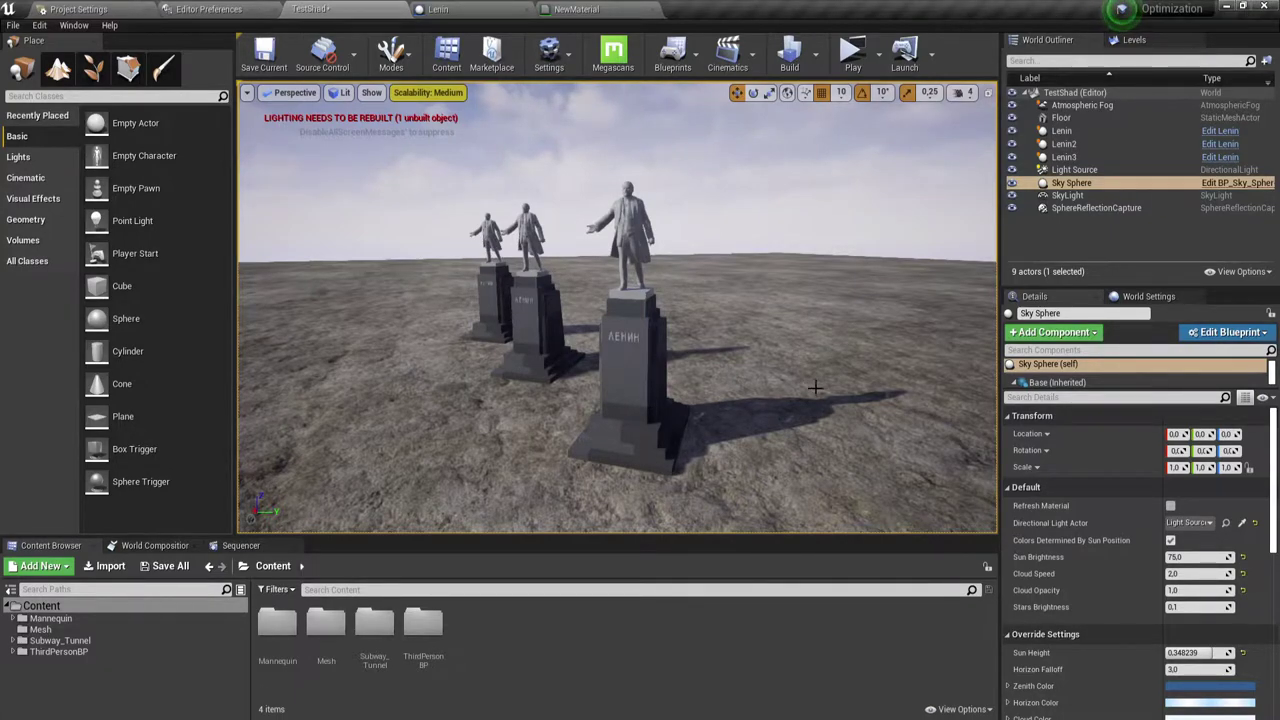
right_drag(815, 403, 840, 440)
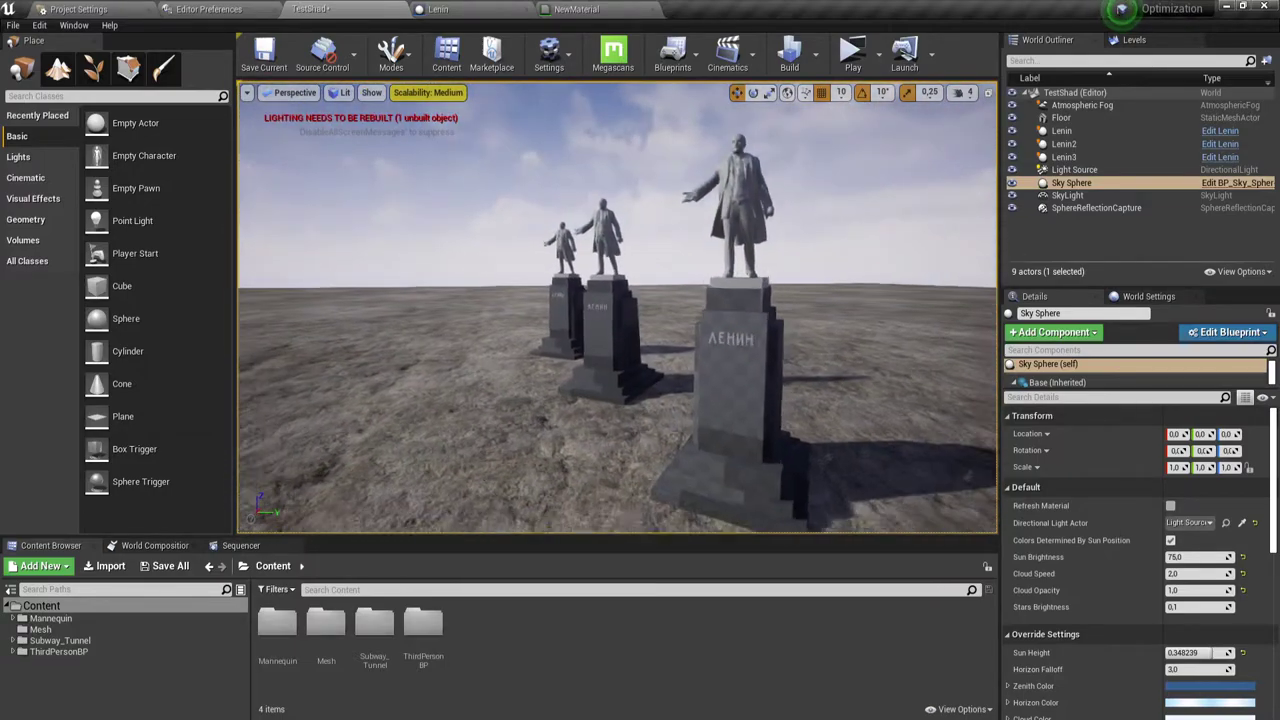
mouse_move(617, 308)
right_down()
mouse_move(645, 330)
mouse_move(590, 250)
right_up()
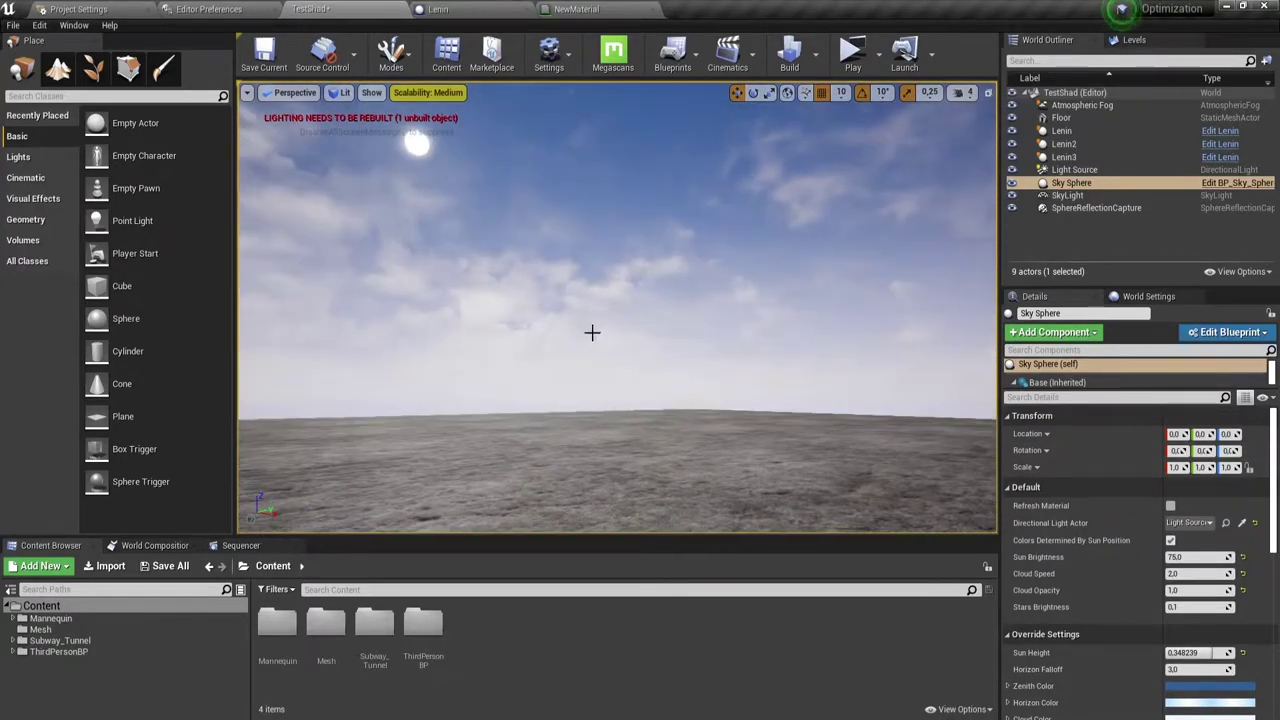
right_drag(734, 209, 734, 360)
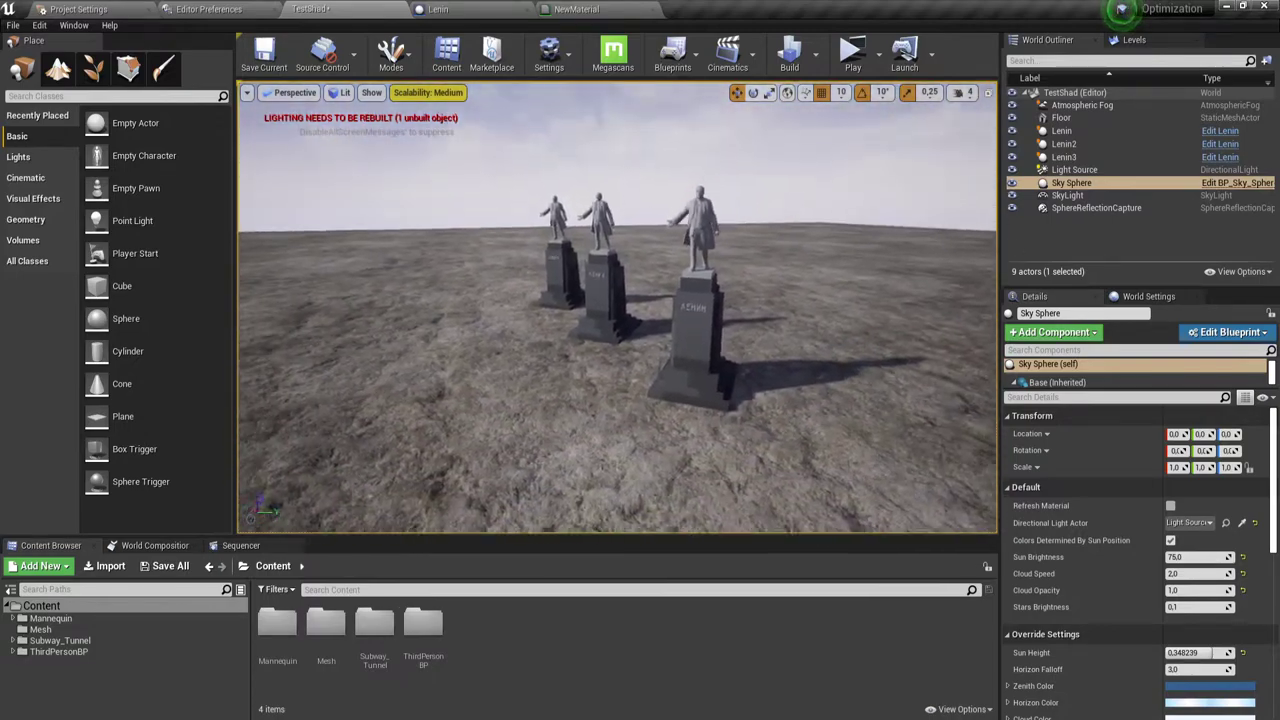
right_drag(685, 285, 685, 263)
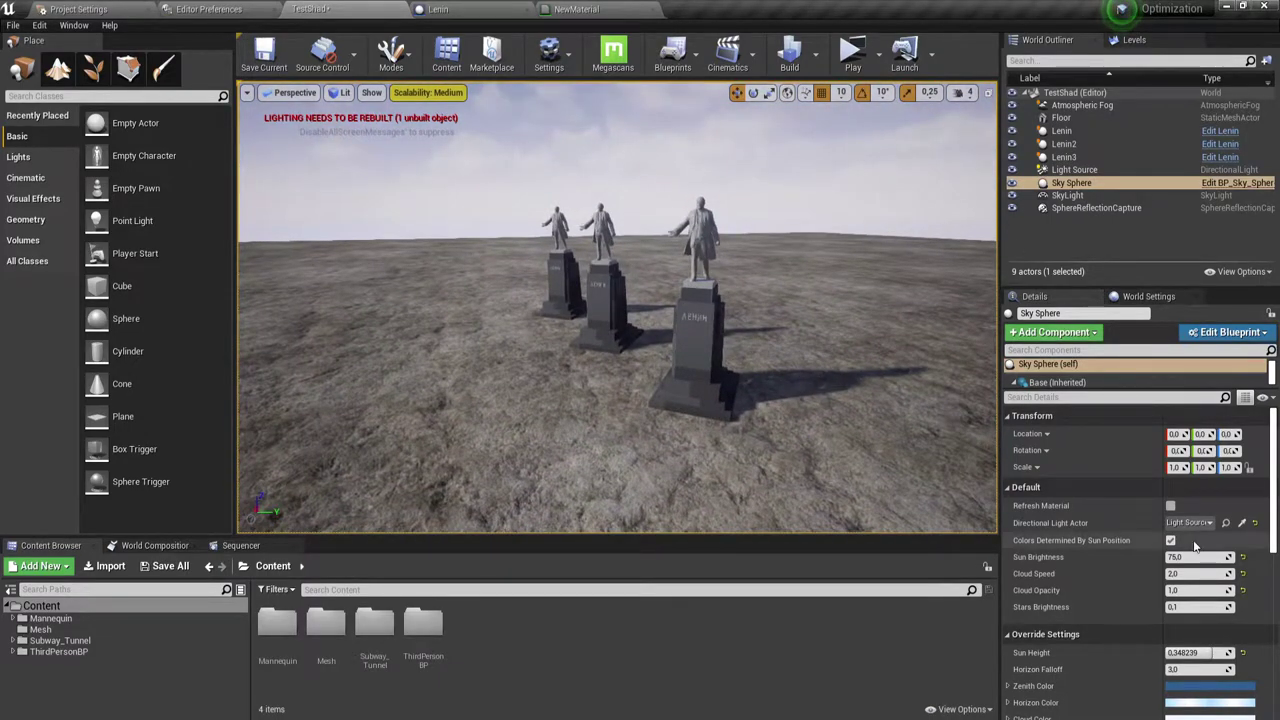
click(1074, 170)
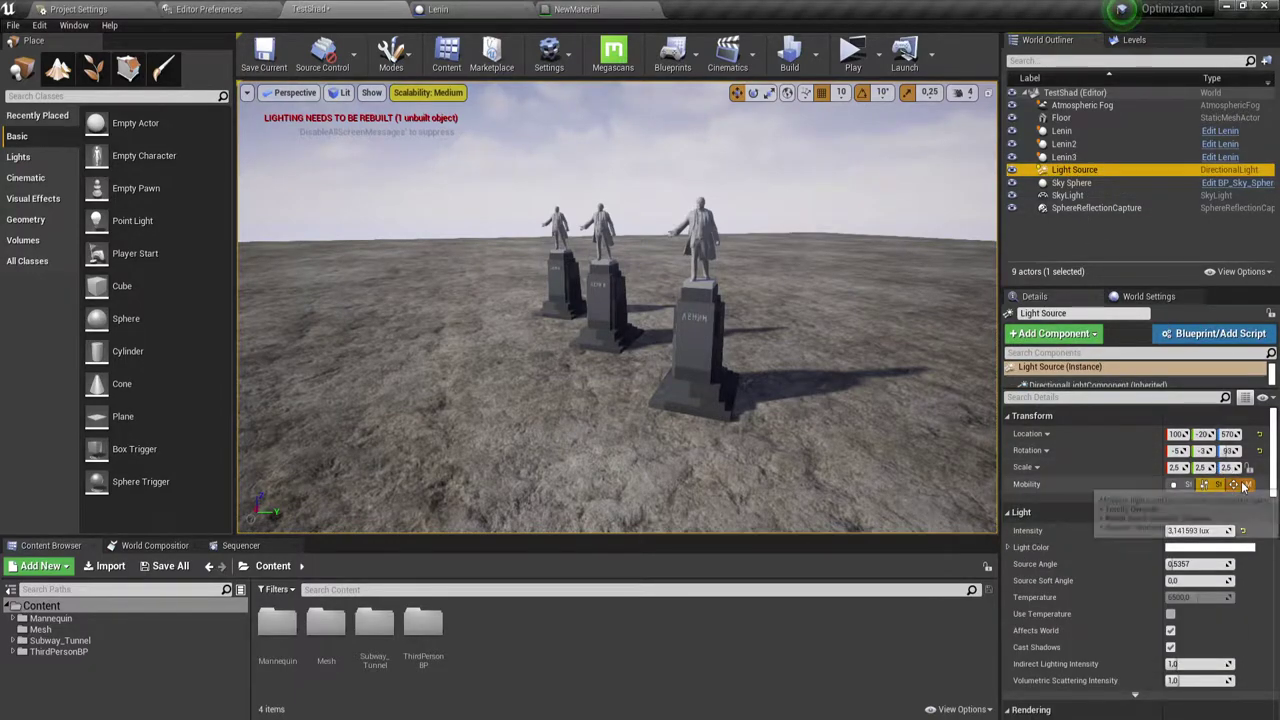
drag(1230, 451, 1150, 451)
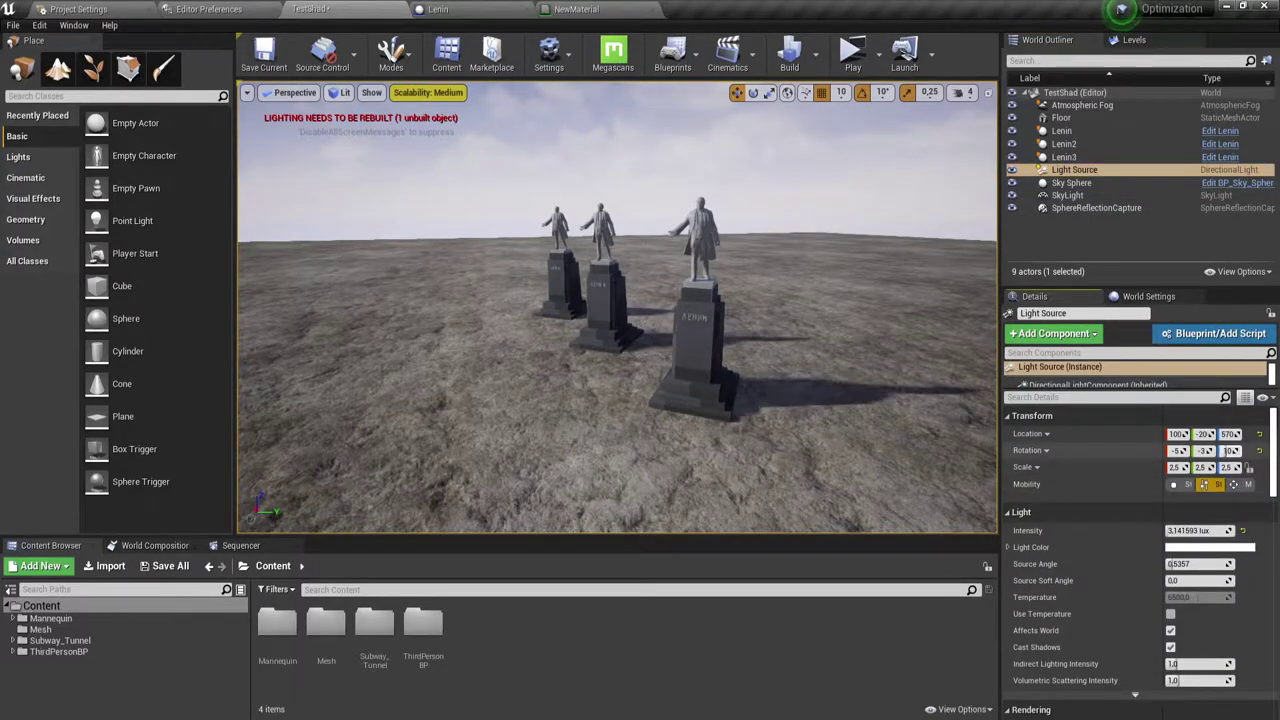
mouse_move(1230, 451)
mouse_down()
mouse_move(1250, 451)
mouse_move(1200, 451)
mouse_move(1250, 451)
mouse_up()
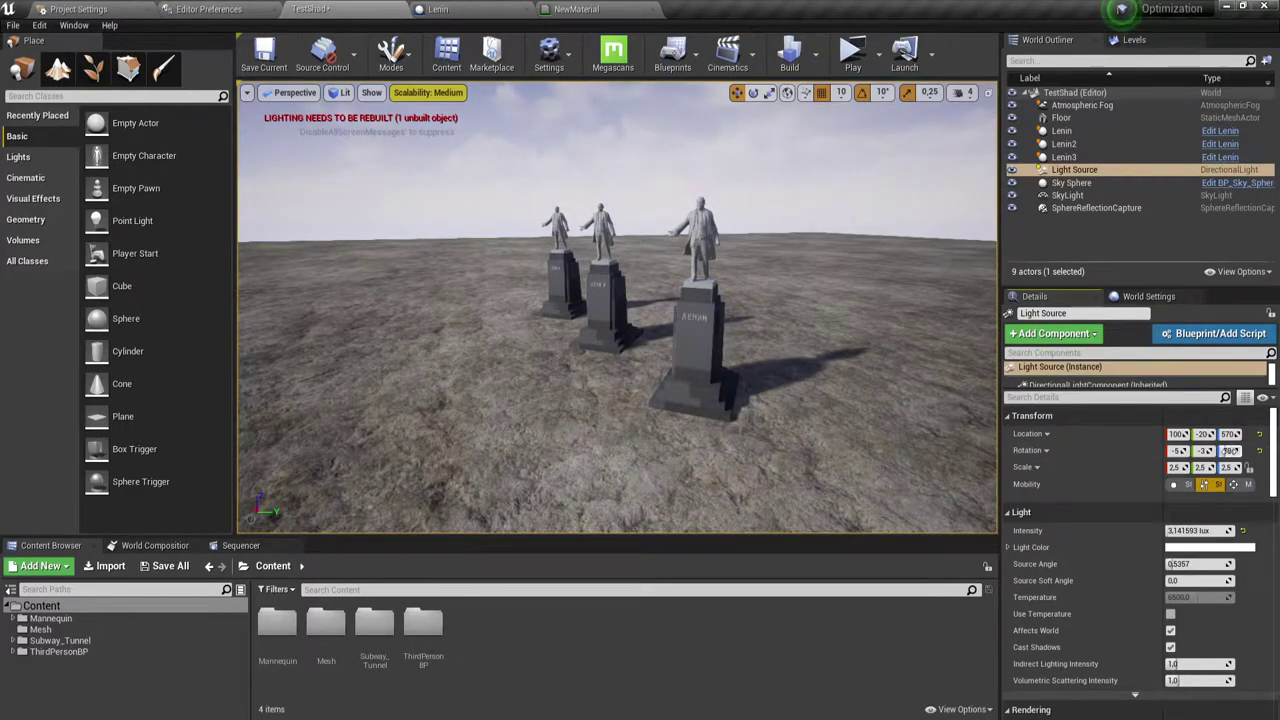
Step: Fly the viewport around the three Lenin statues to check their long shadows
drag(768, 366, 760, 300)
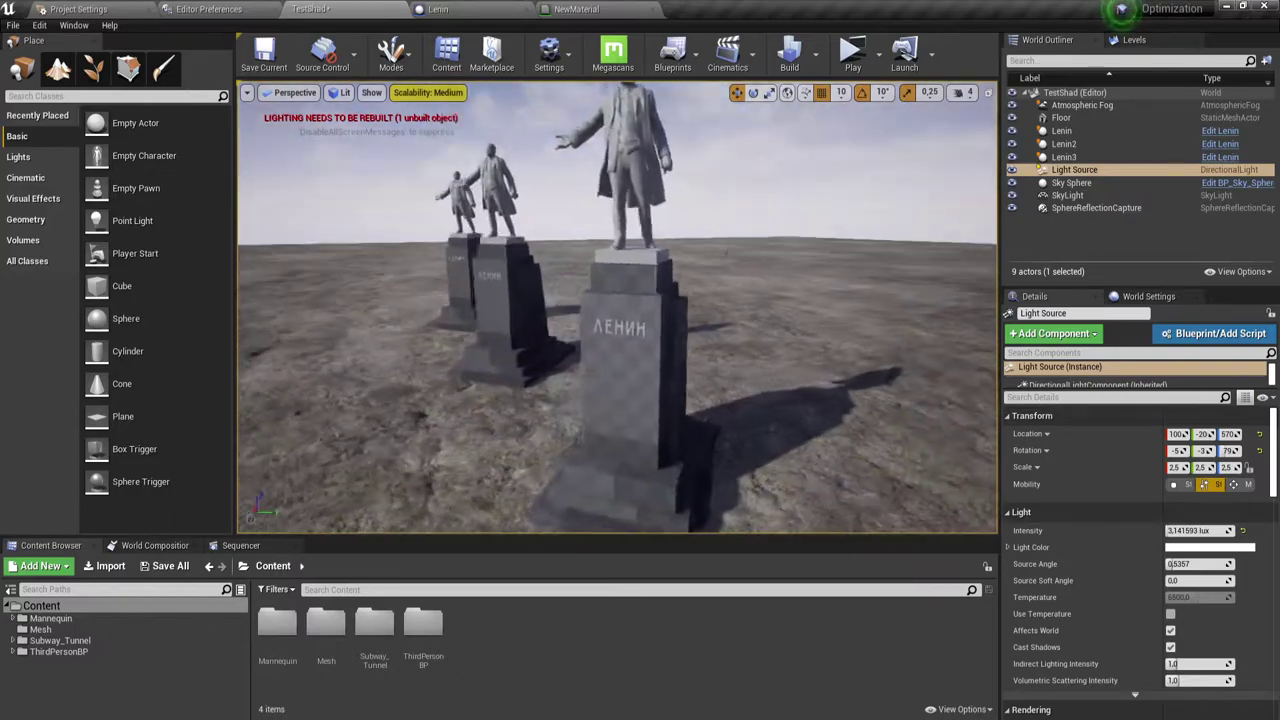
key(f)
mouse_move(617, 307)
right_down()
mouse_move(617, 280)
mouse_move(617, 320)
mouse_move(580, 290)
right_up()
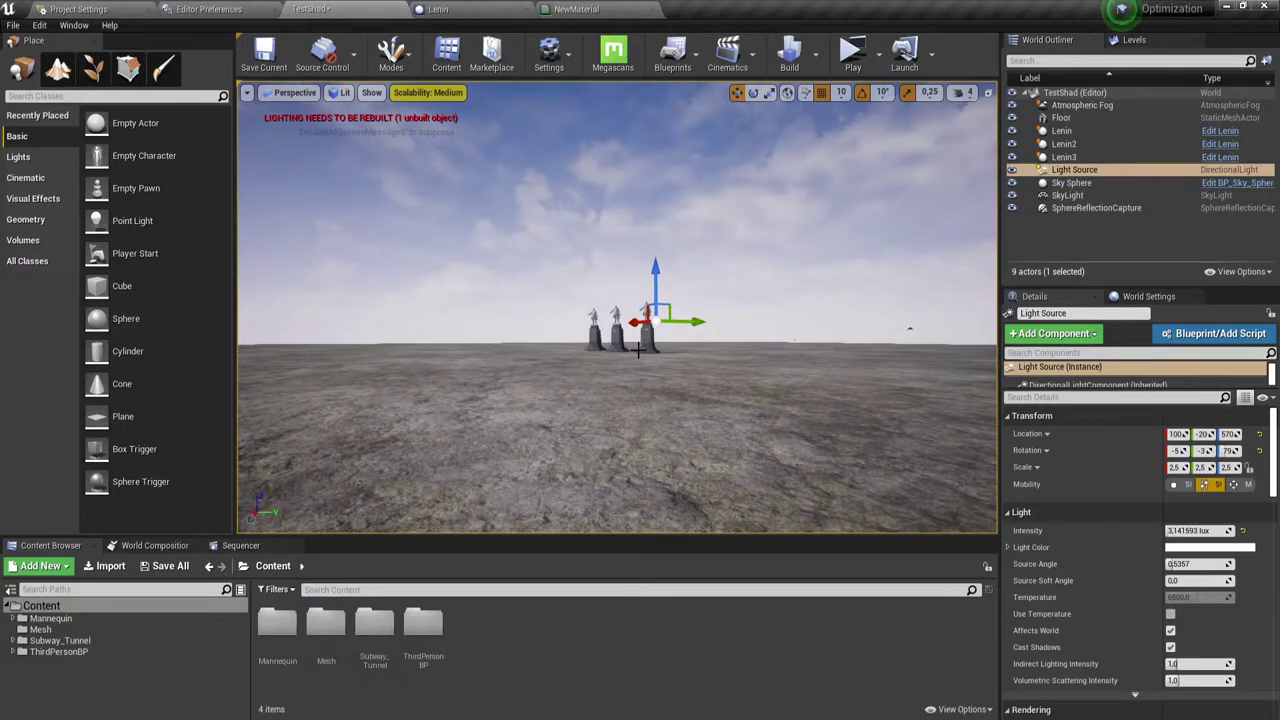
right_drag(653, 355, 630, 367)
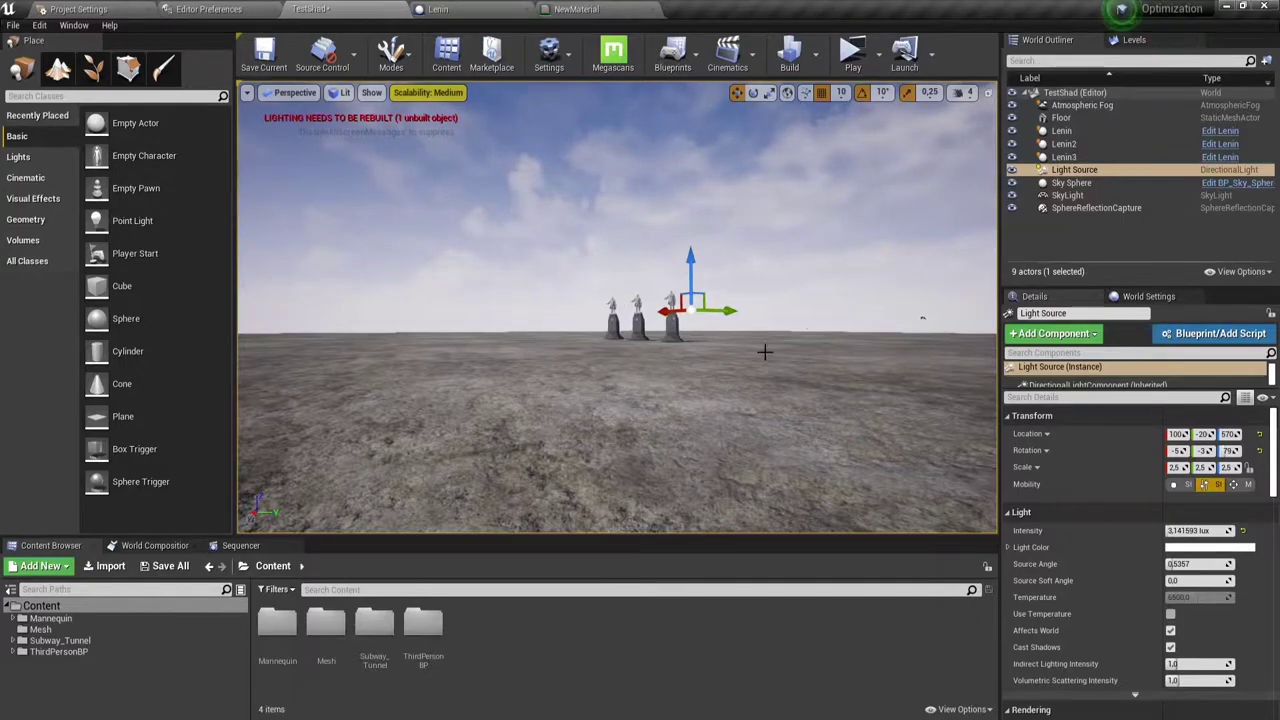
mouse_move(673, 290)
right_down()
mouse_move(700, 265)
mouse_move(737, 306)
right_up()
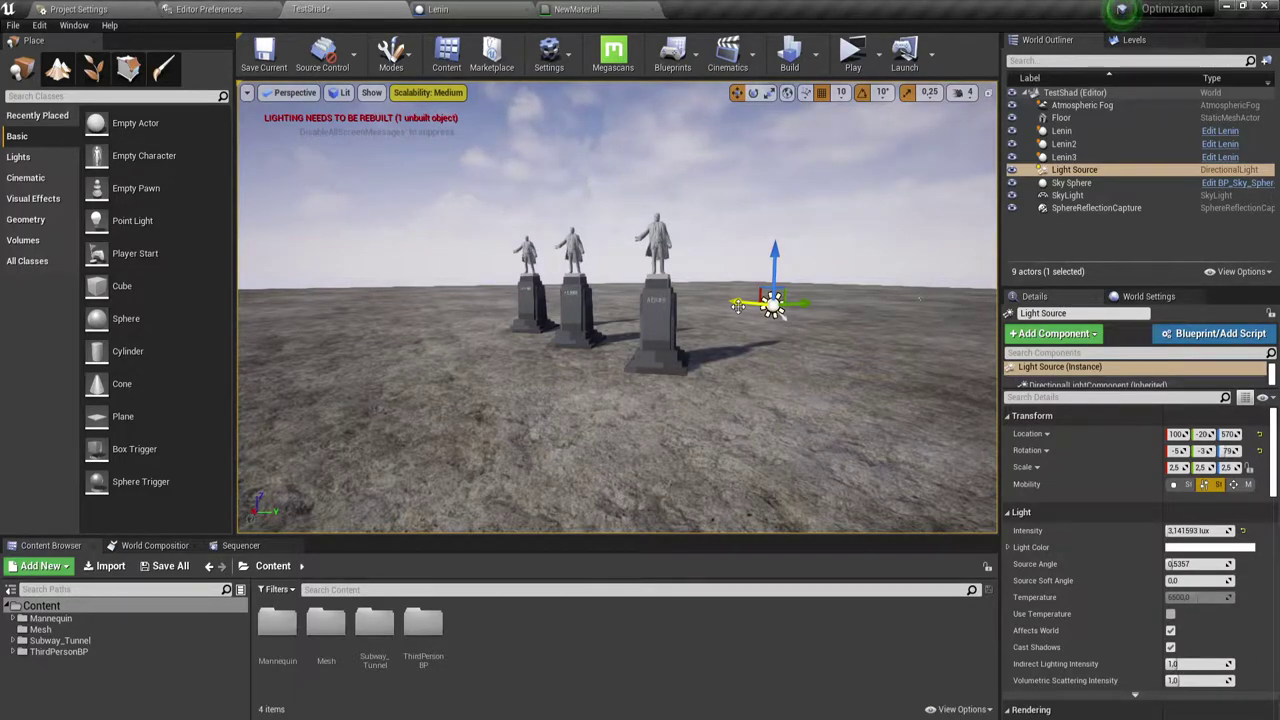
right_drag(737, 306, 740, 322)
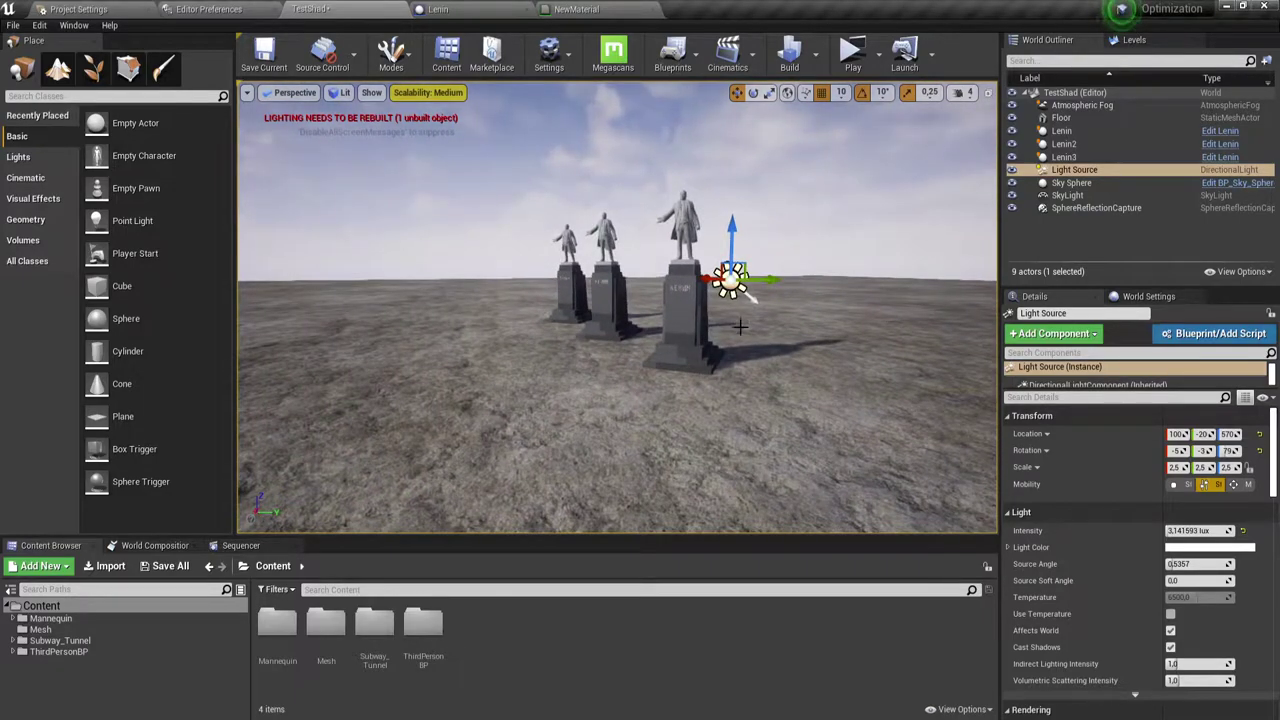
right_drag(740, 326, 737, 327)
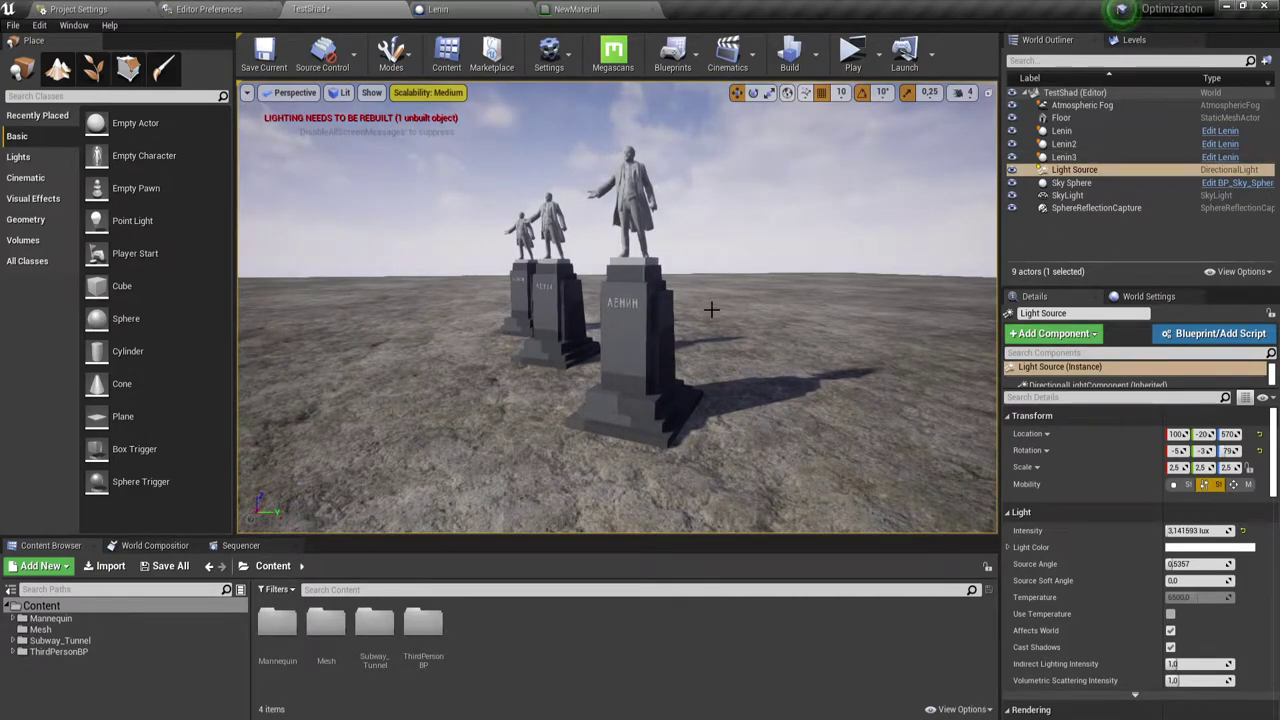
Step: Under Cascaded Shadow Maps, set Dynamic Shadow Distance StationaryLight to 1000
scroll(1172, 566, down, 3)
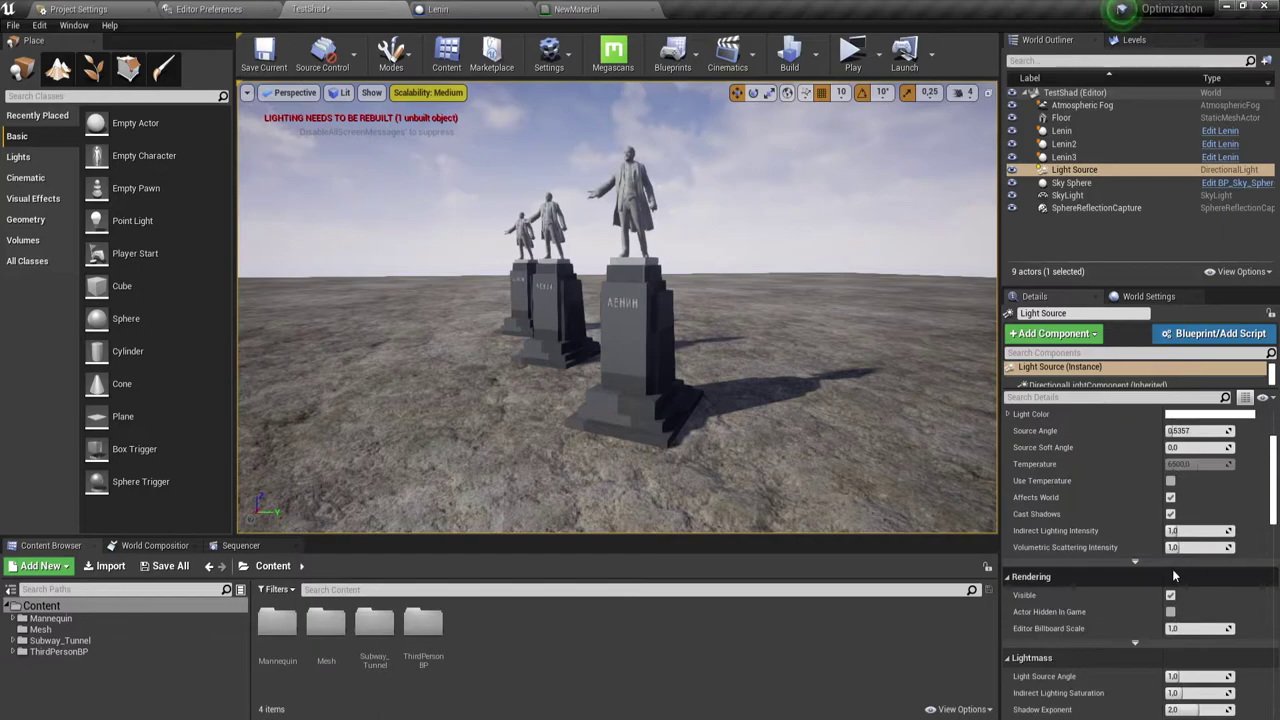
scroll(1174, 575, down, 1)
scroll(1174, 575, down, 1)
scroll(1174, 574, down, 1)
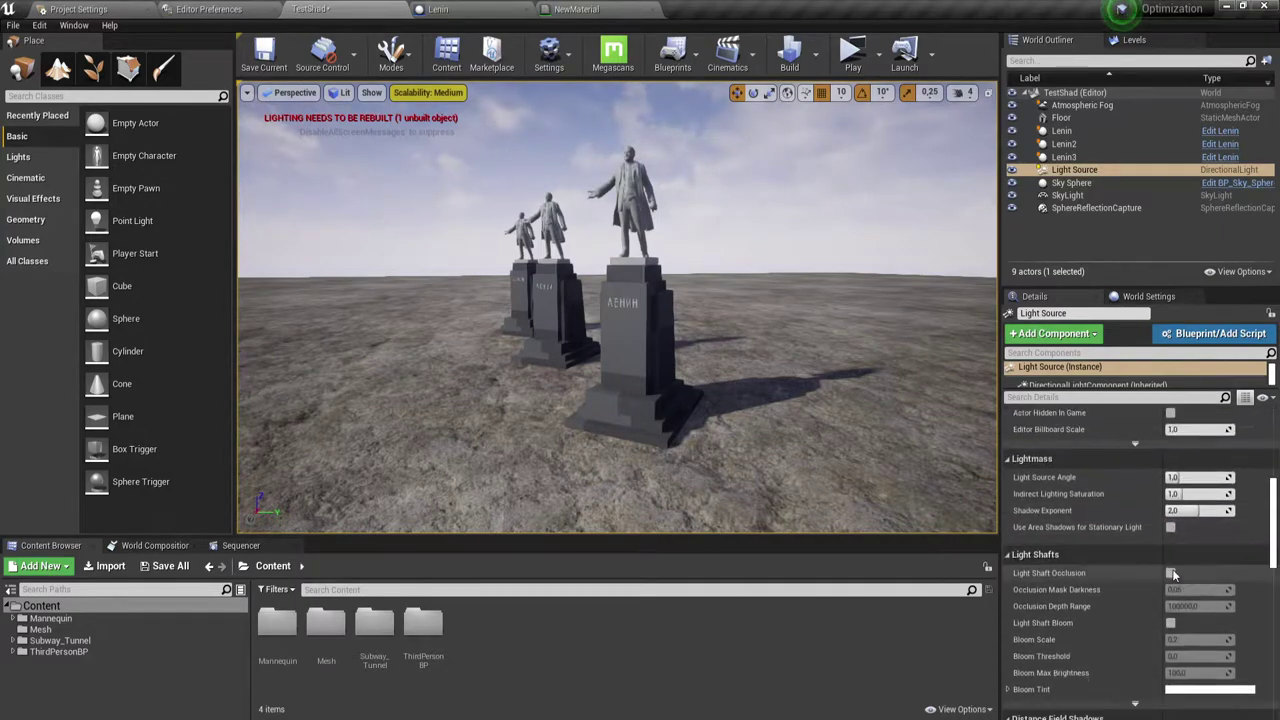
scroll(1174, 573, down, 2)
scroll(1174, 574, down, 3)
scroll(1174, 578, up, 2)
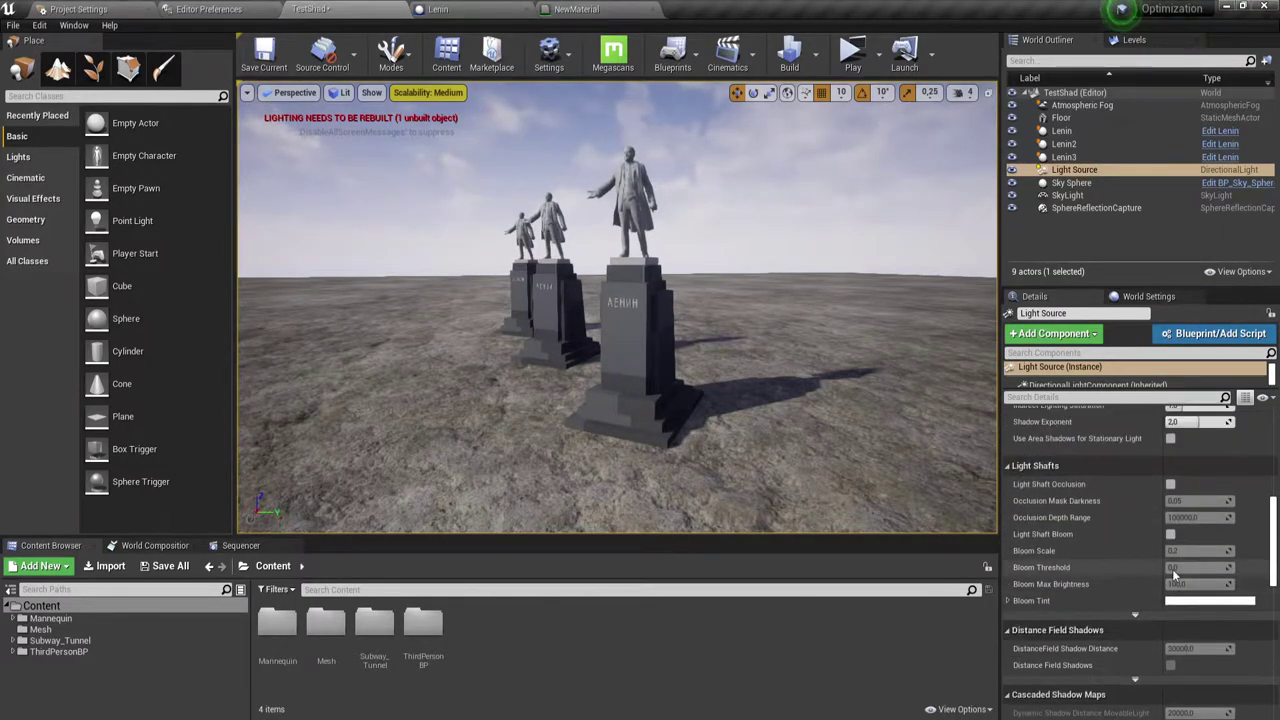
scroll(1175, 577, down, 2)
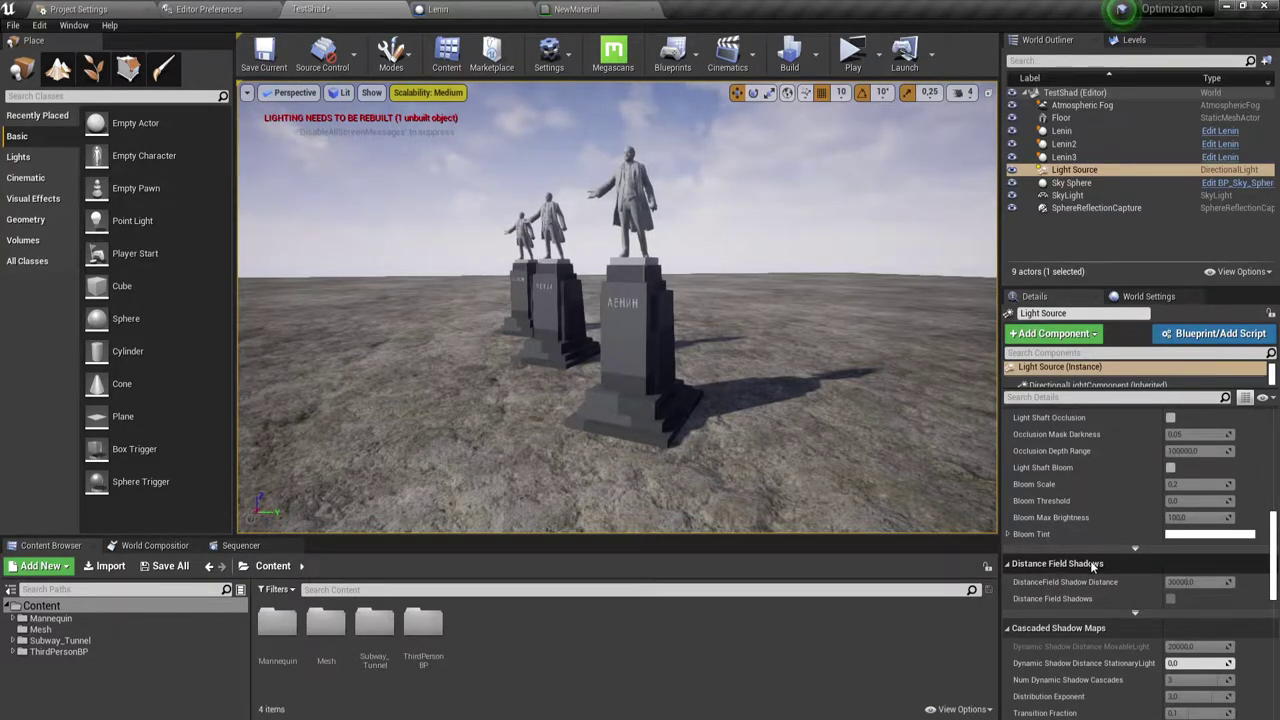
scroll(1092, 565, down, 1)
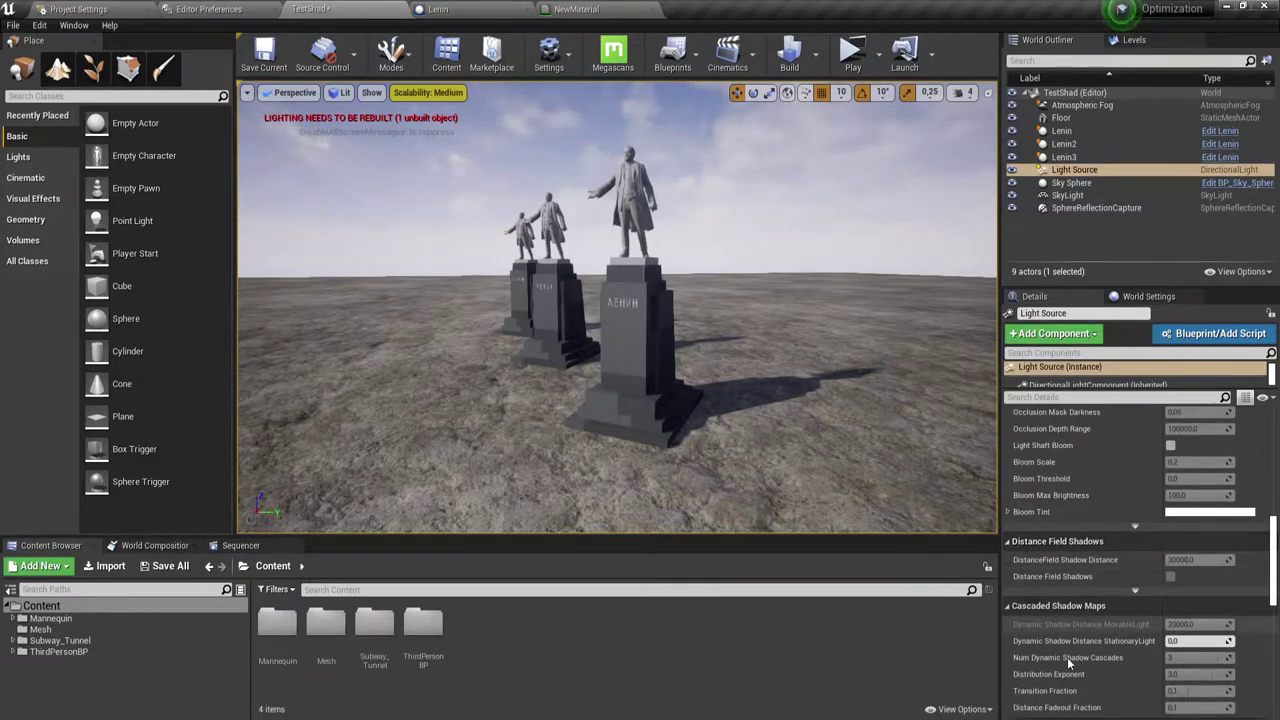
scroll(1068, 618, down, 3)
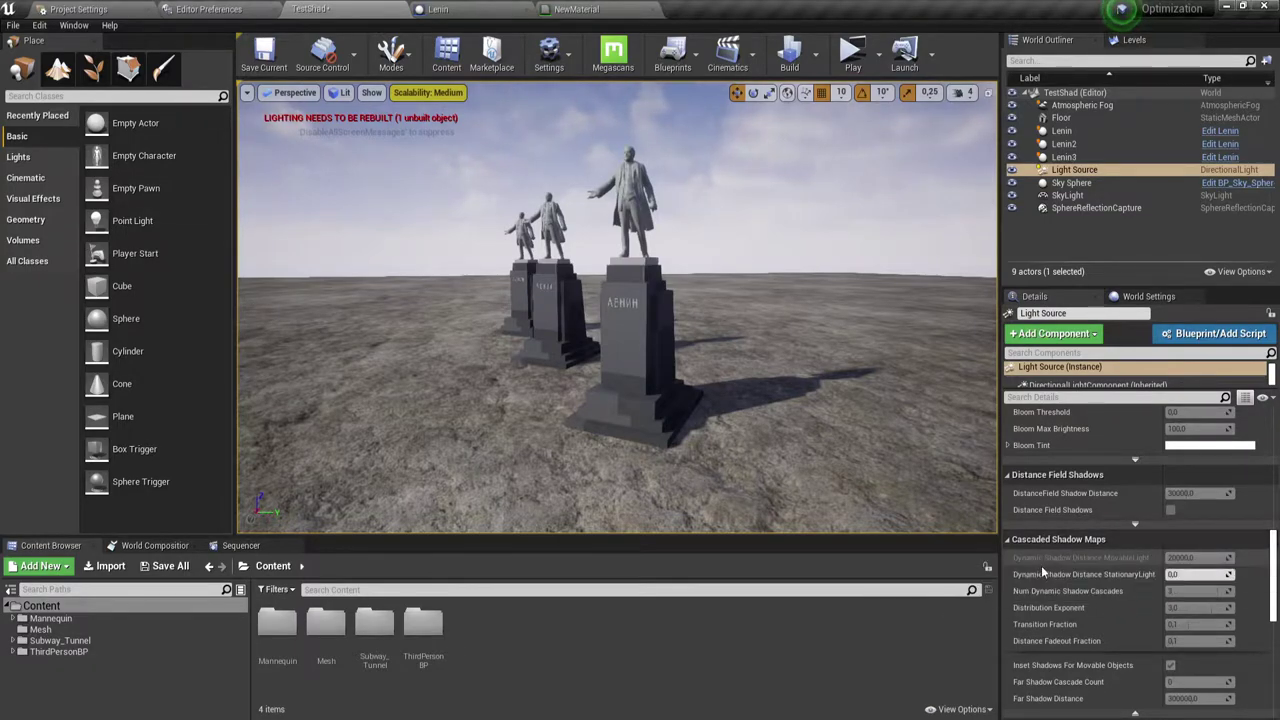
mouse_move(1045, 575)
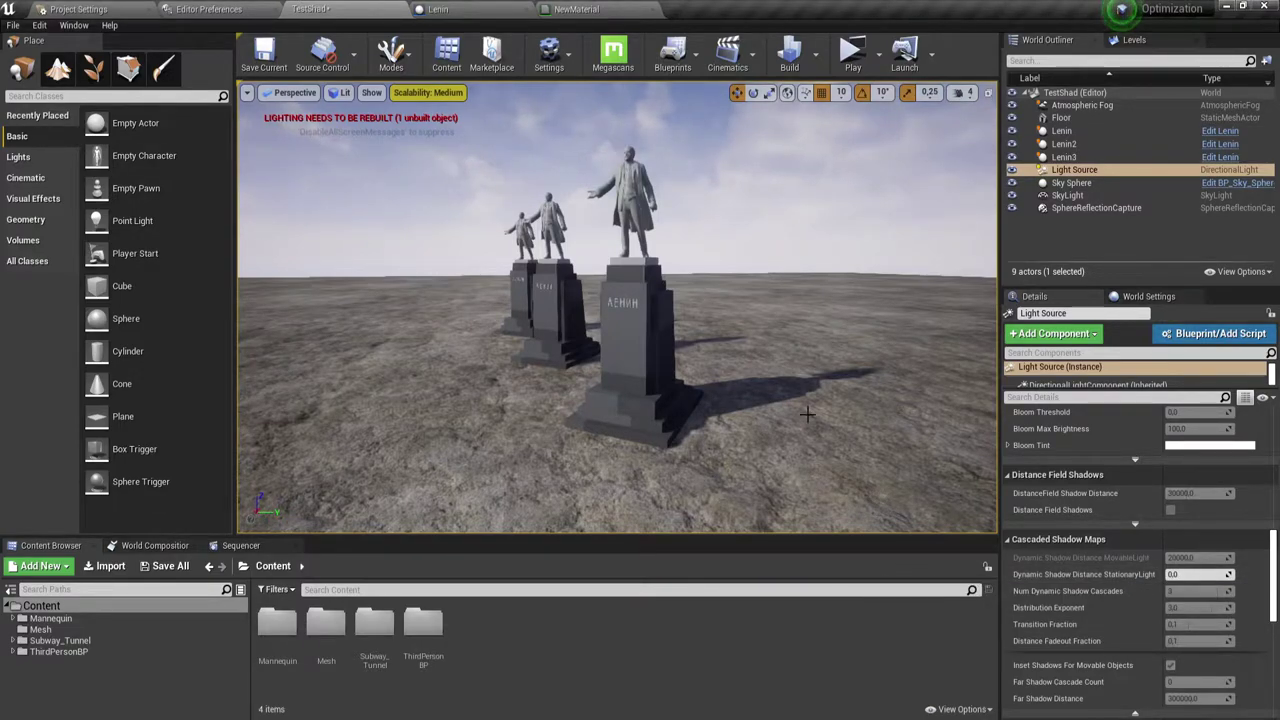
click(1200, 574)
text(1000)
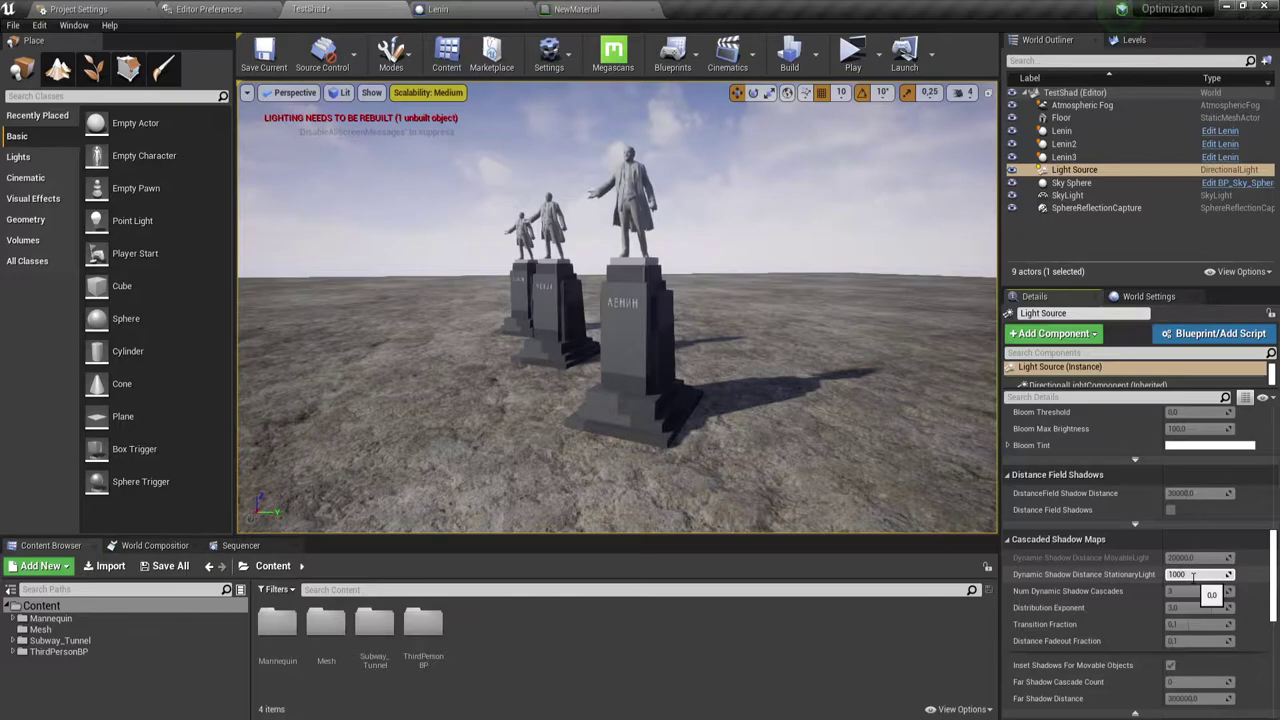
key(Return)
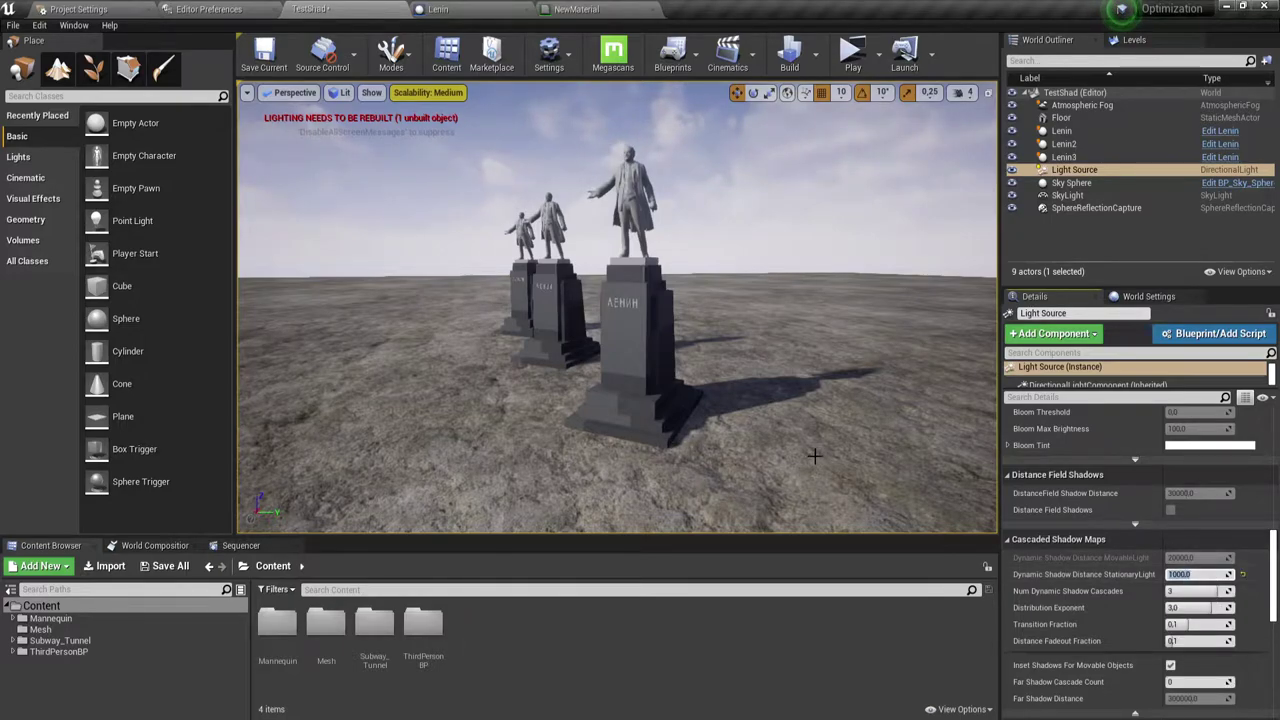
Step: Circle the view around the front pedestal and scroll Details back up to Transform
mouse_move(814, 451)
mouse_down()
mouse_move(790, 500)
mouse_move(790, 440)
mouse_move(830, 410)
mouse_move(759, 329)
mouse_up()
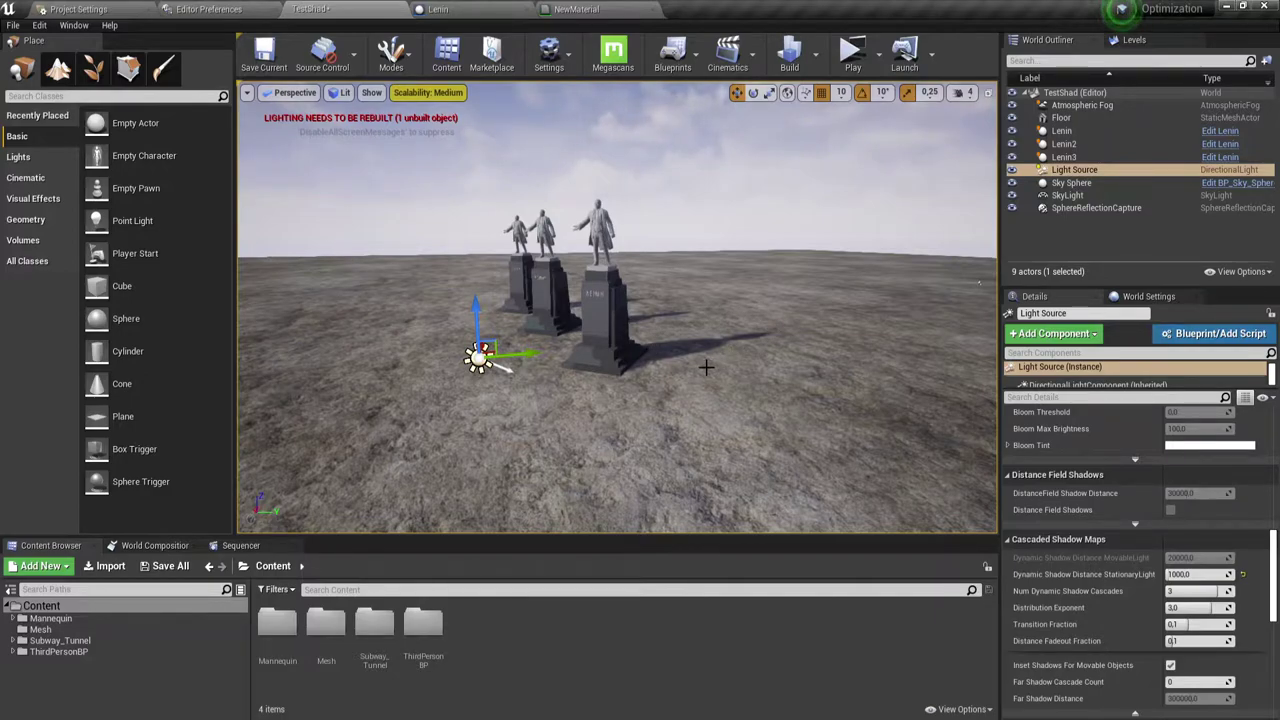
drag(655, 363, 640, 280)
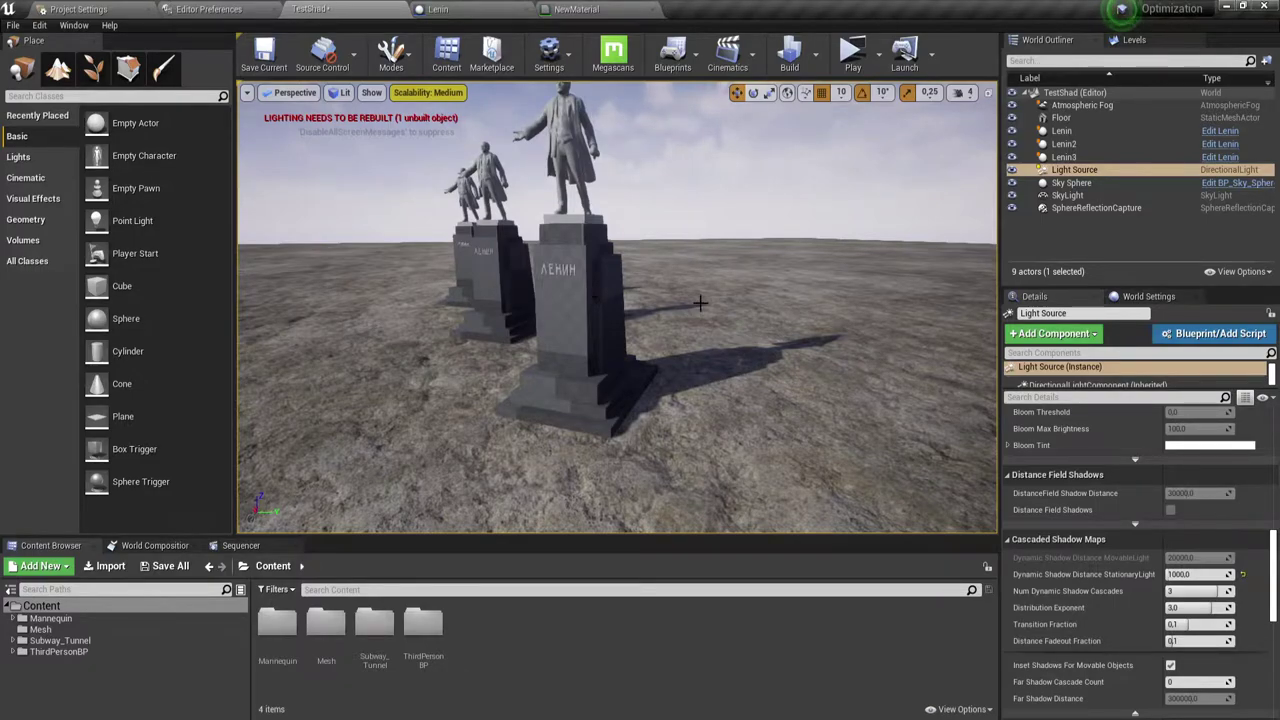
drag(632, 320, 600, 320)
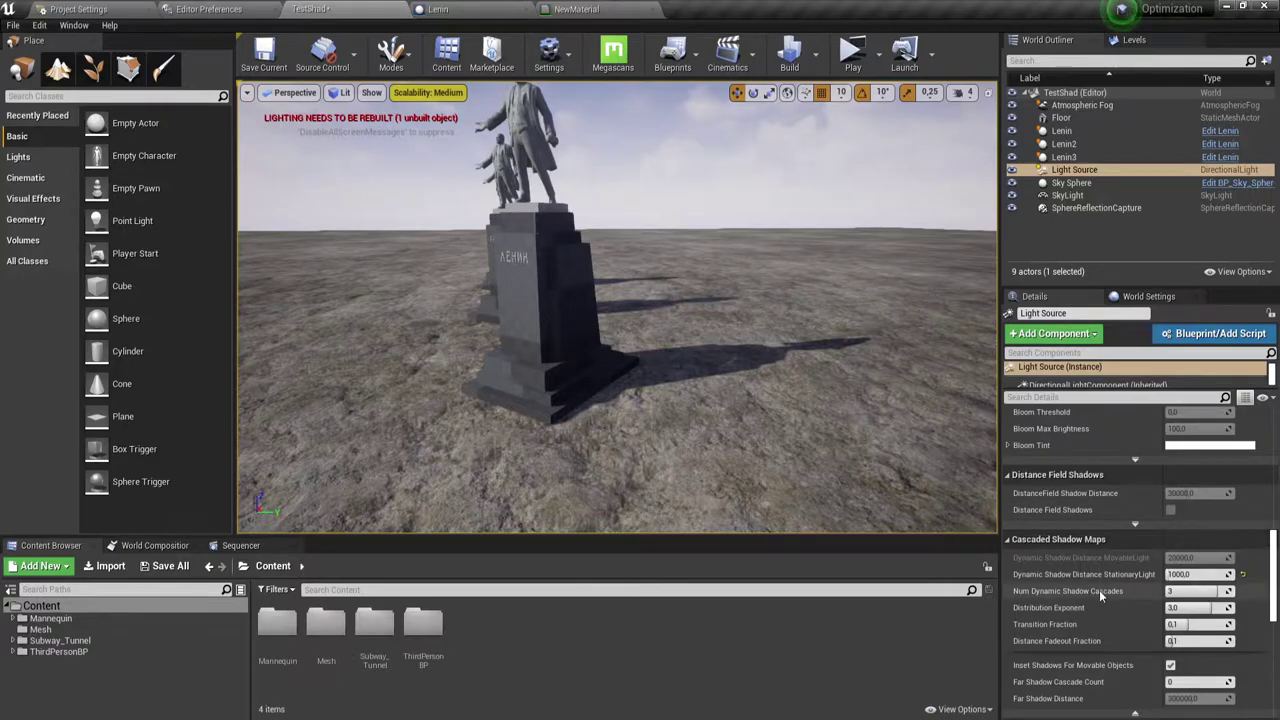
scroll(1099, 590, up, 3)
scroll(1099, 590, up, 10)
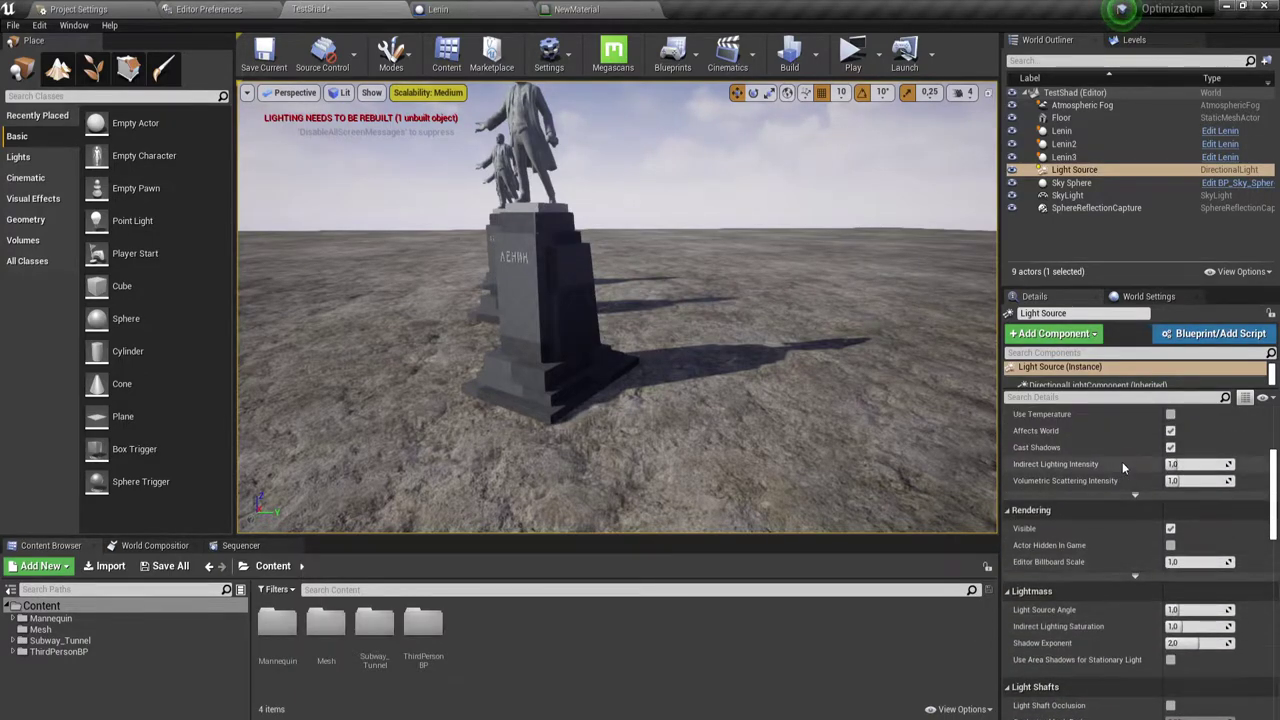
scroll(1122, 461, up, 5)
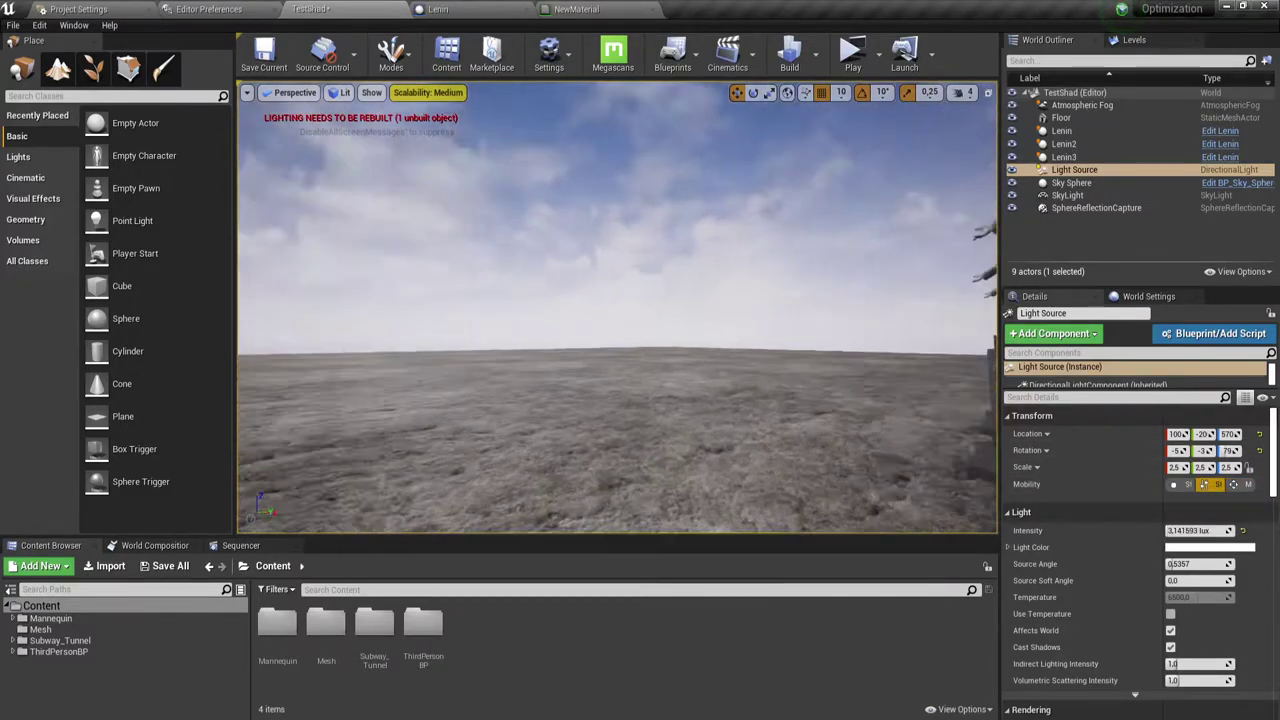
Step: Switch the Light Source's Mobility to Movable and view the three statues
right_drag(727, 255, 680, 340)
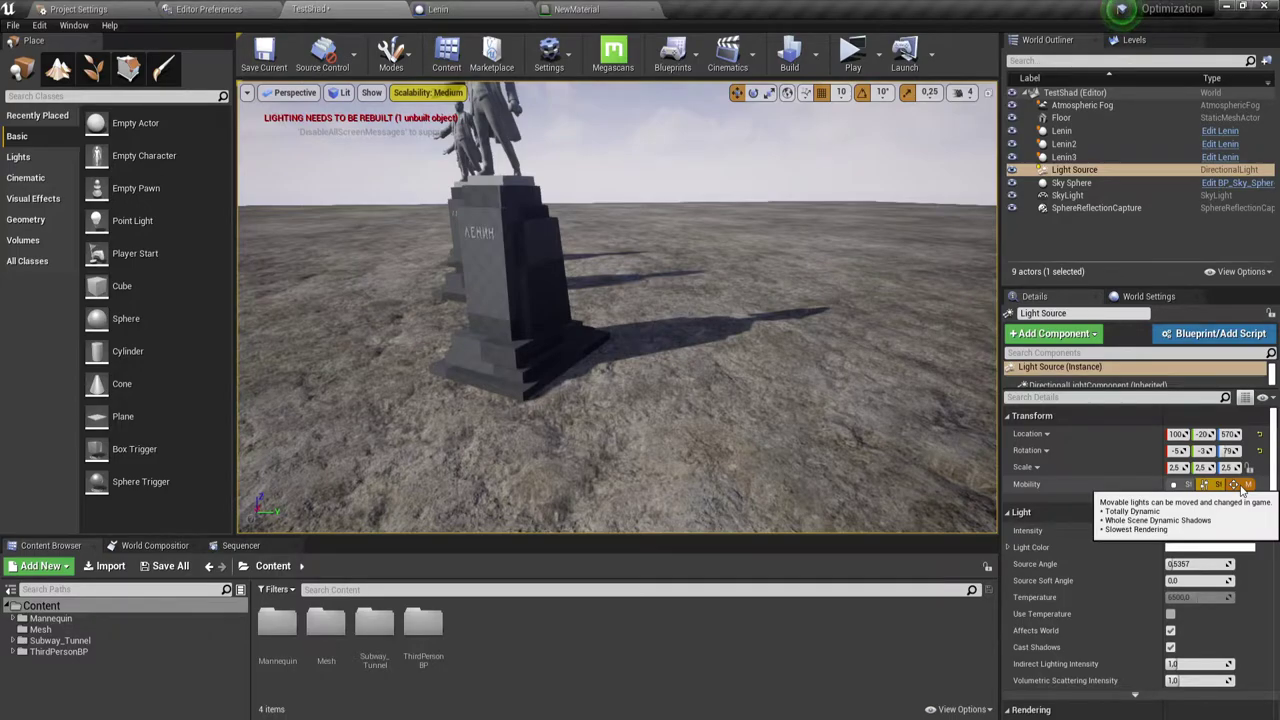
click(1240, 485)
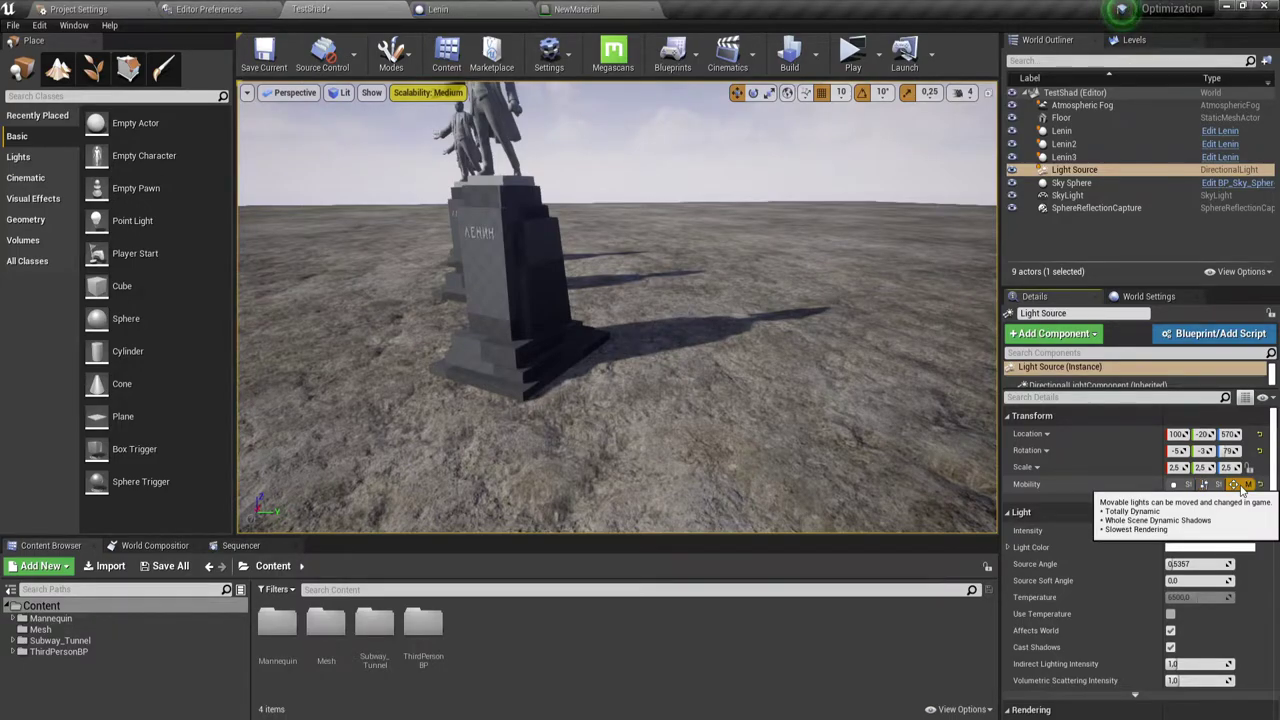
right_drag(617, 307, 617, 307)
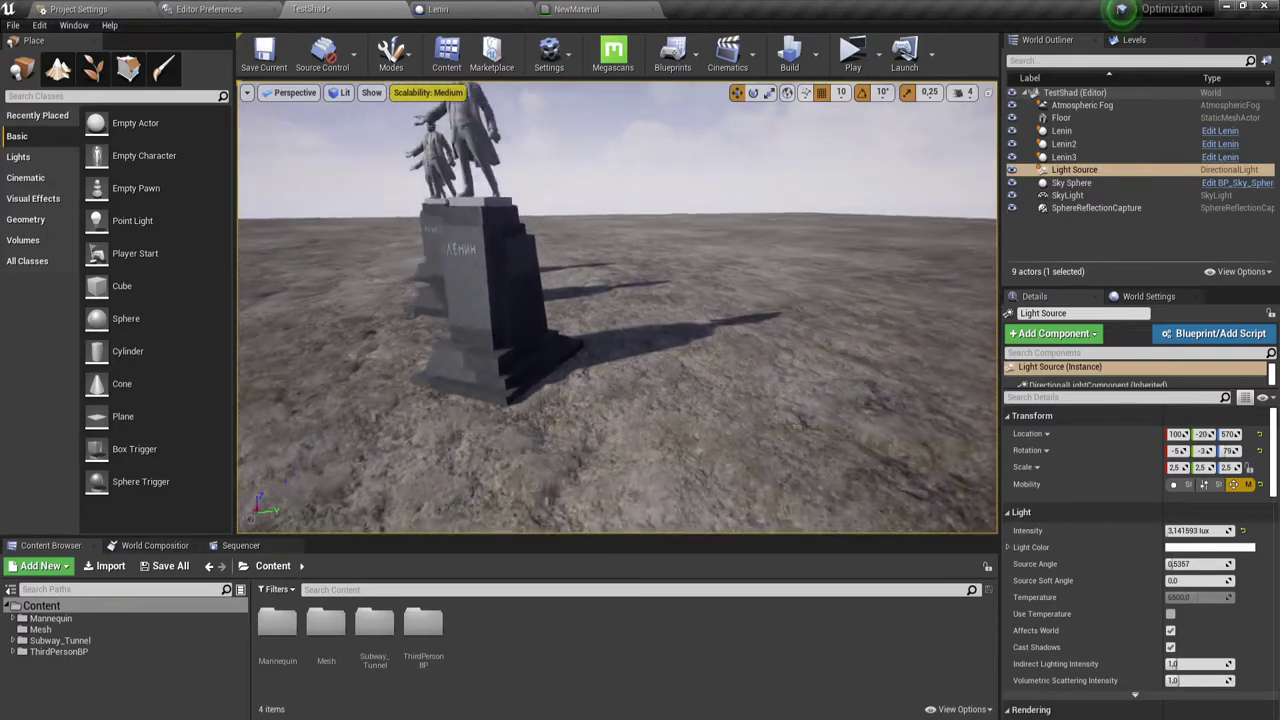
right_drag(690, 352, 690, 352)
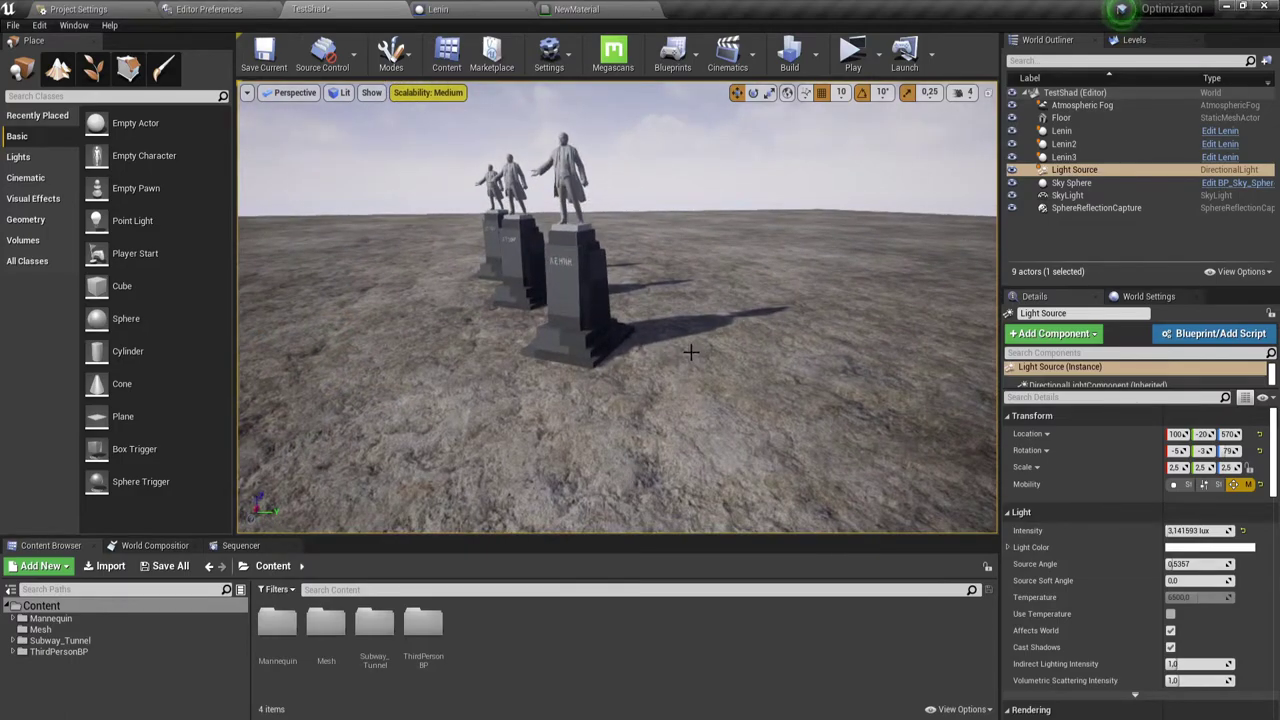
Step: Set Dynamic Shadow Distance MovableLight to 1000 as a first trial
scroll(1140, 540, down, 3)
scroll(1140, 540, down, 5)
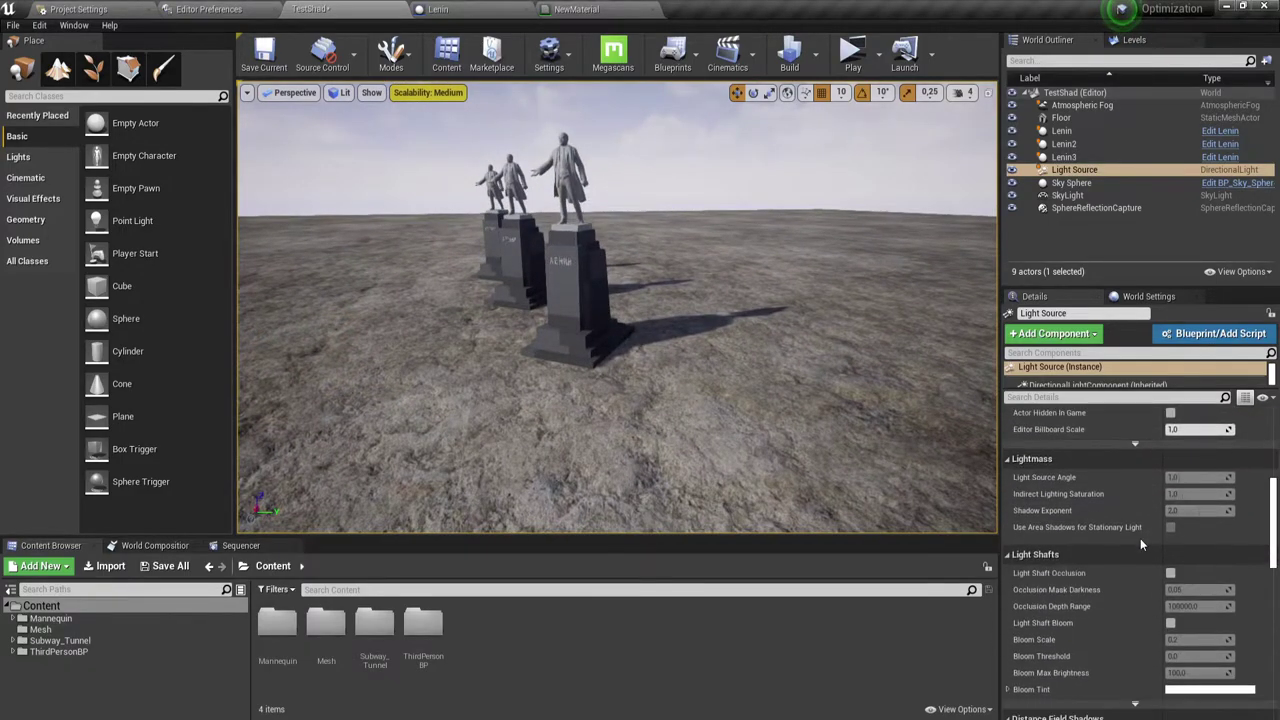
scroll(1140, 540, down, 4)
scroll(1140, 540, down, 2)
scroll(1140, 543, down, 2)
text(1000)
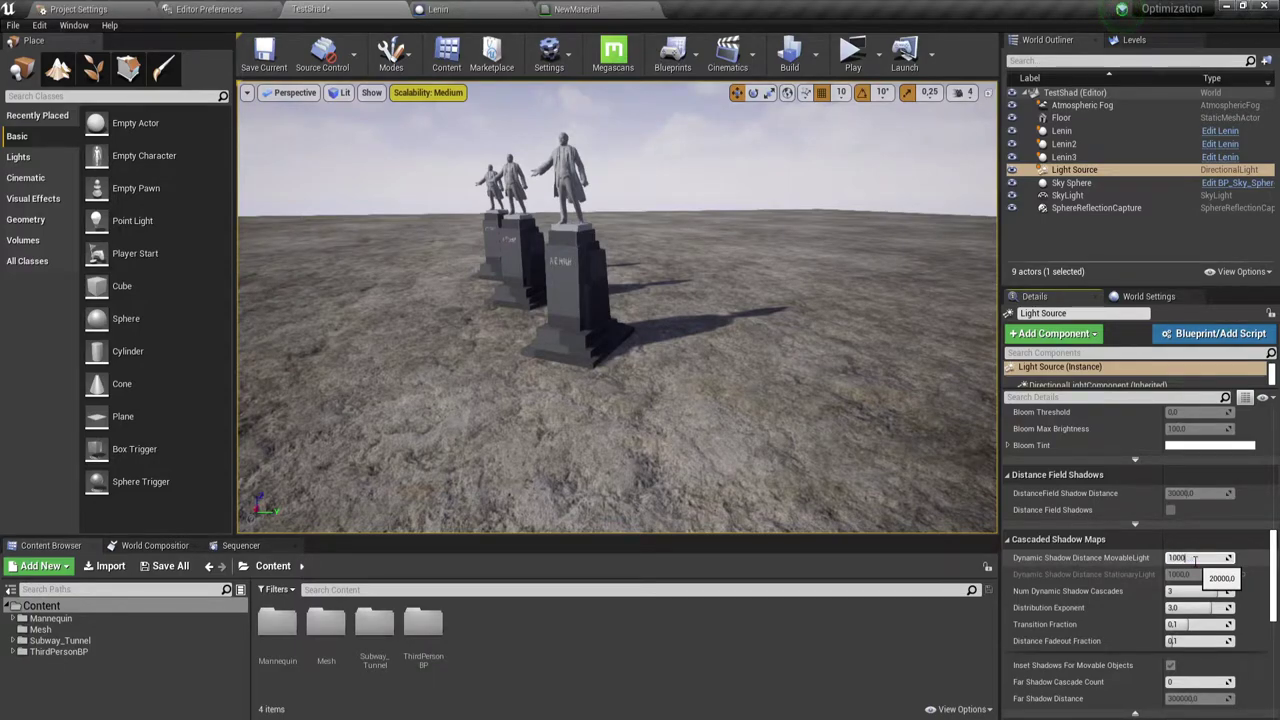
key(Return)
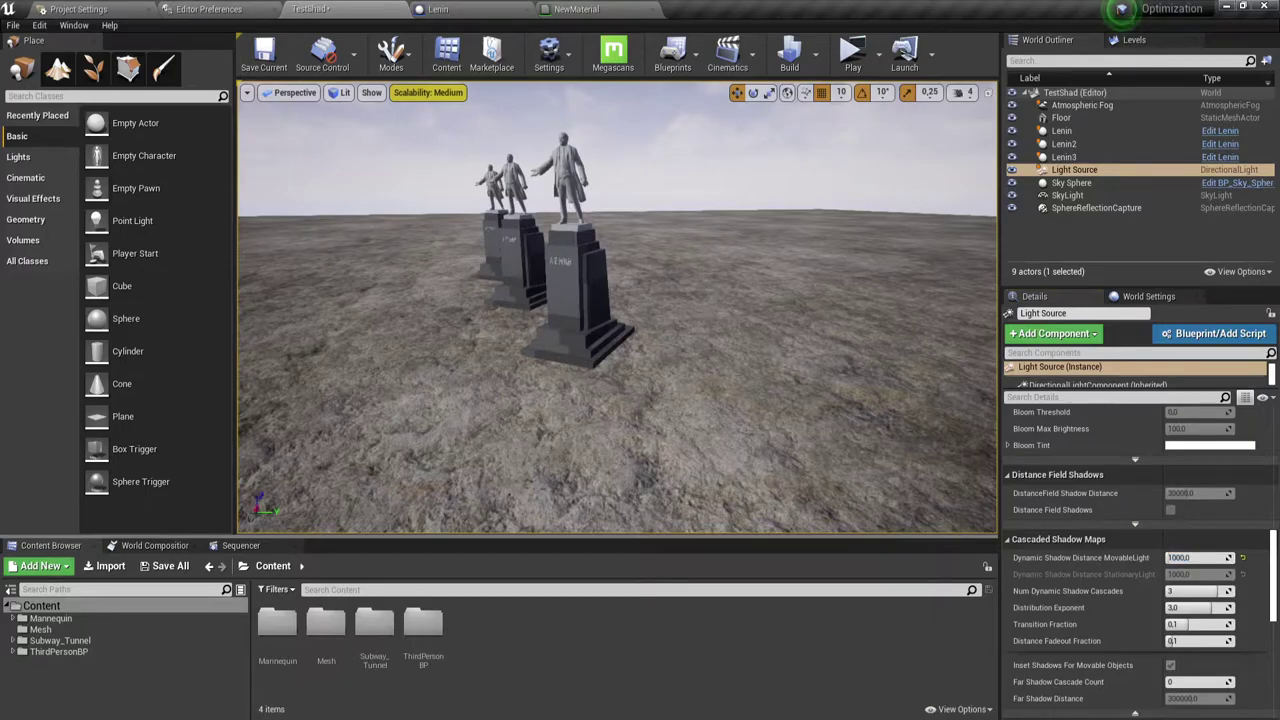
Step: Fly around and away from the statues to judge how far the shadows reach
alt+drag(617, 310, 720, 310)
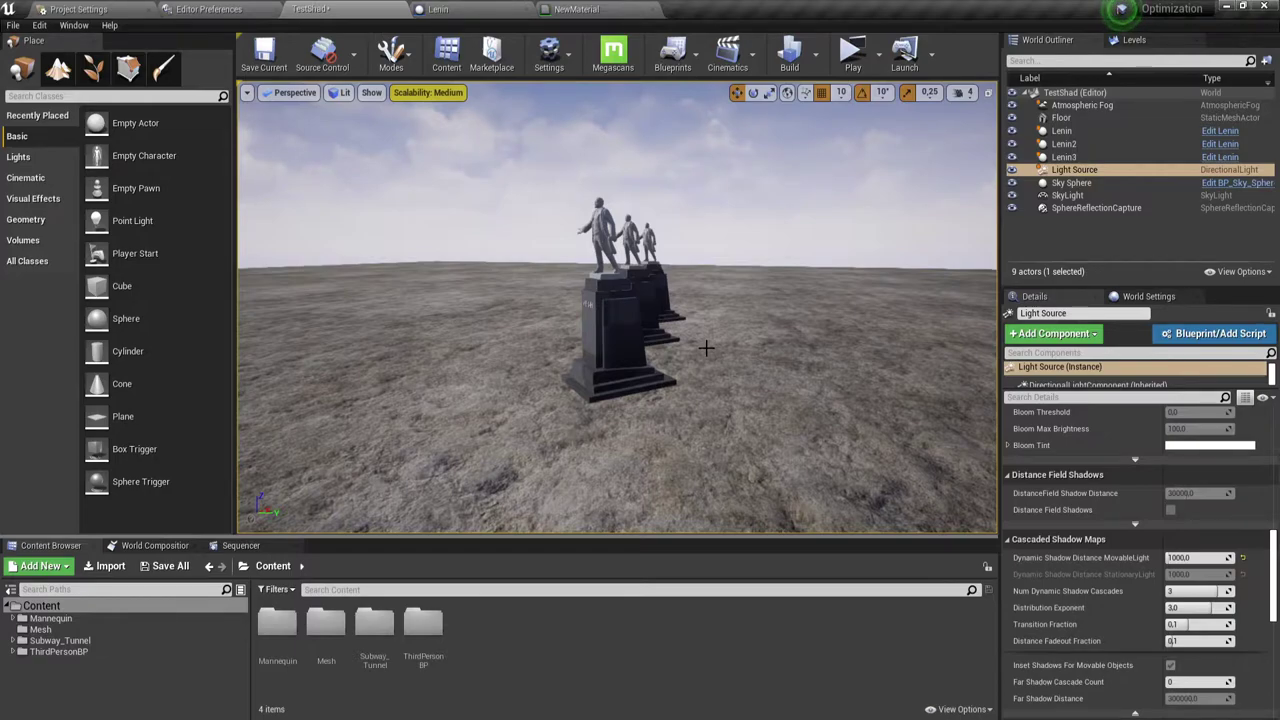
mouse_move(706, 347)
right_down()
mouse_move(660, 320)
mouse_move(620, 320)
right_up()
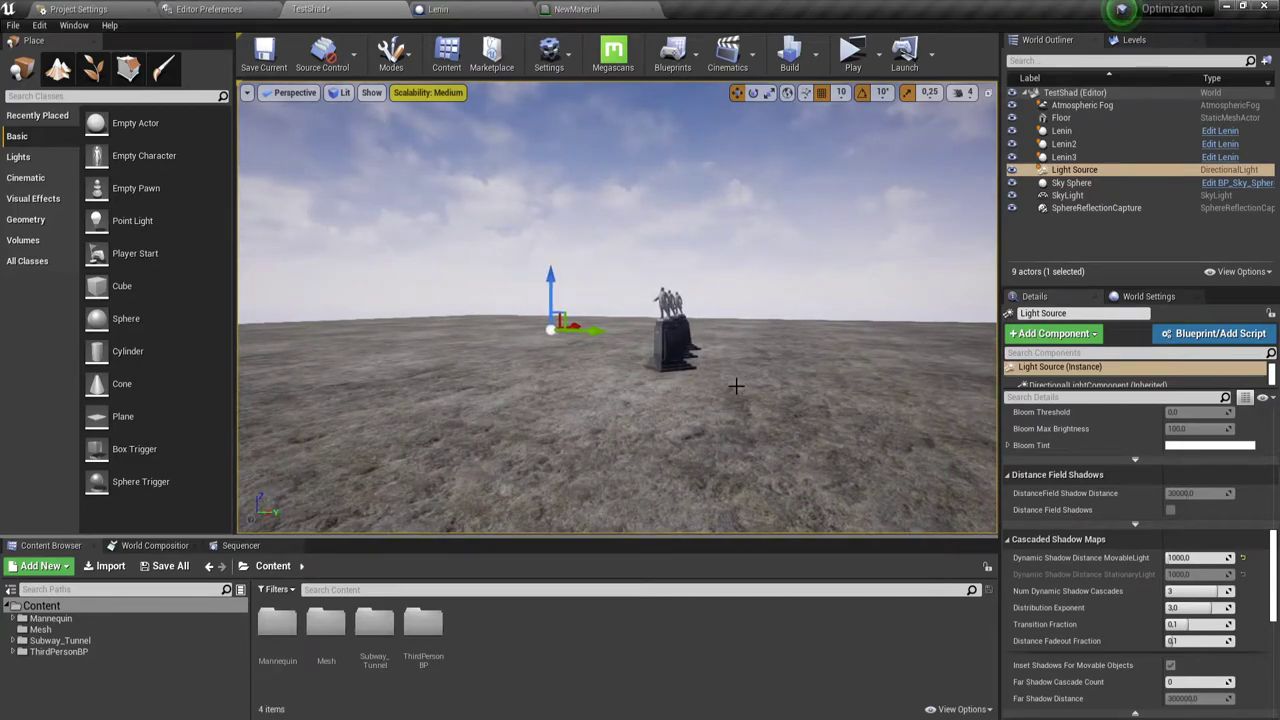
mouse_move(620, 320)
right_down()
mouse_move(570, 285)
mouse_move(585, 275)
right_up()
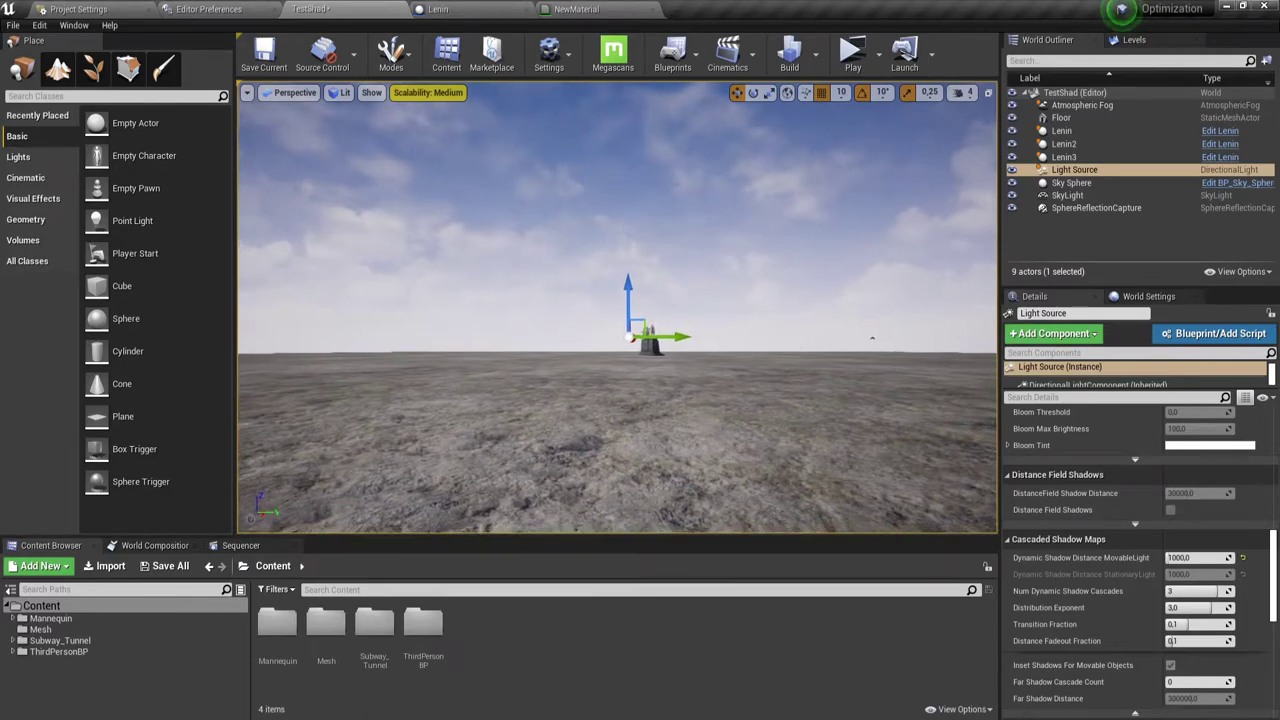
right_drag(917, 305, 915, 285)
right_drag(881, 419, 890, 440)
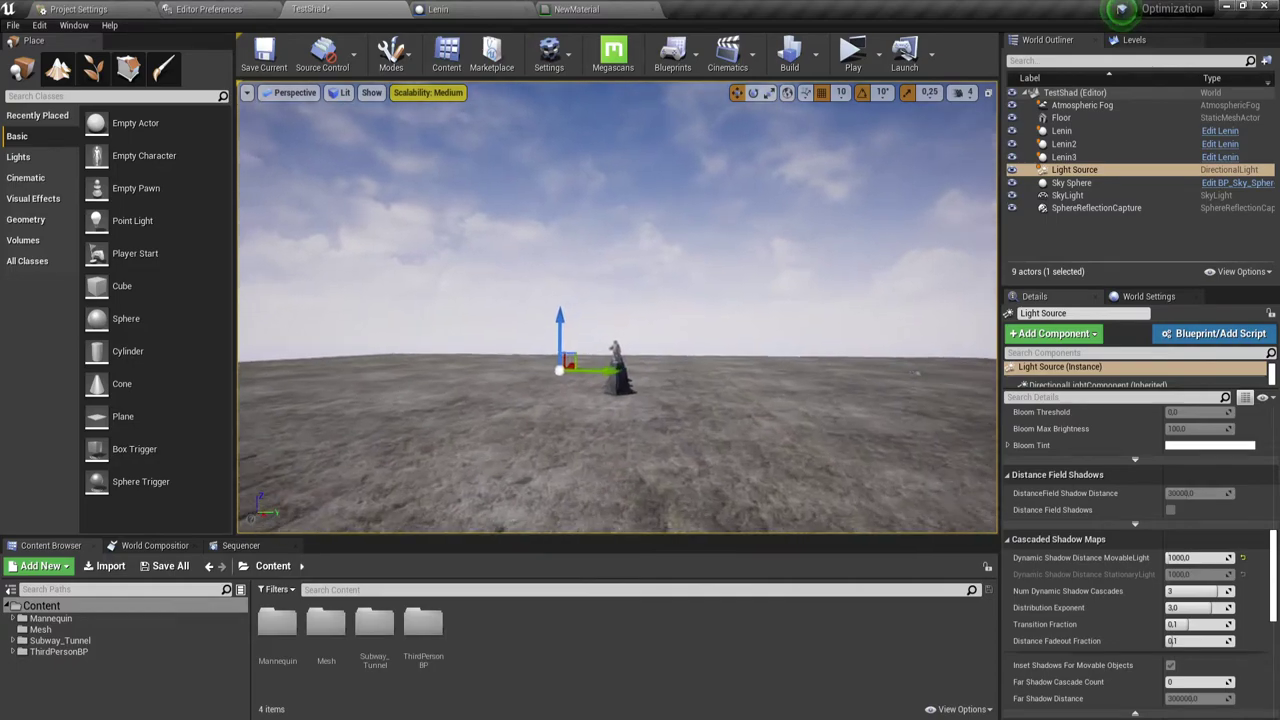
mouse_move(890, 440)
right_down()
mouse_move(905, 490)
mouse_move(930, 495)
mouse_move(807, 320)
right_up()
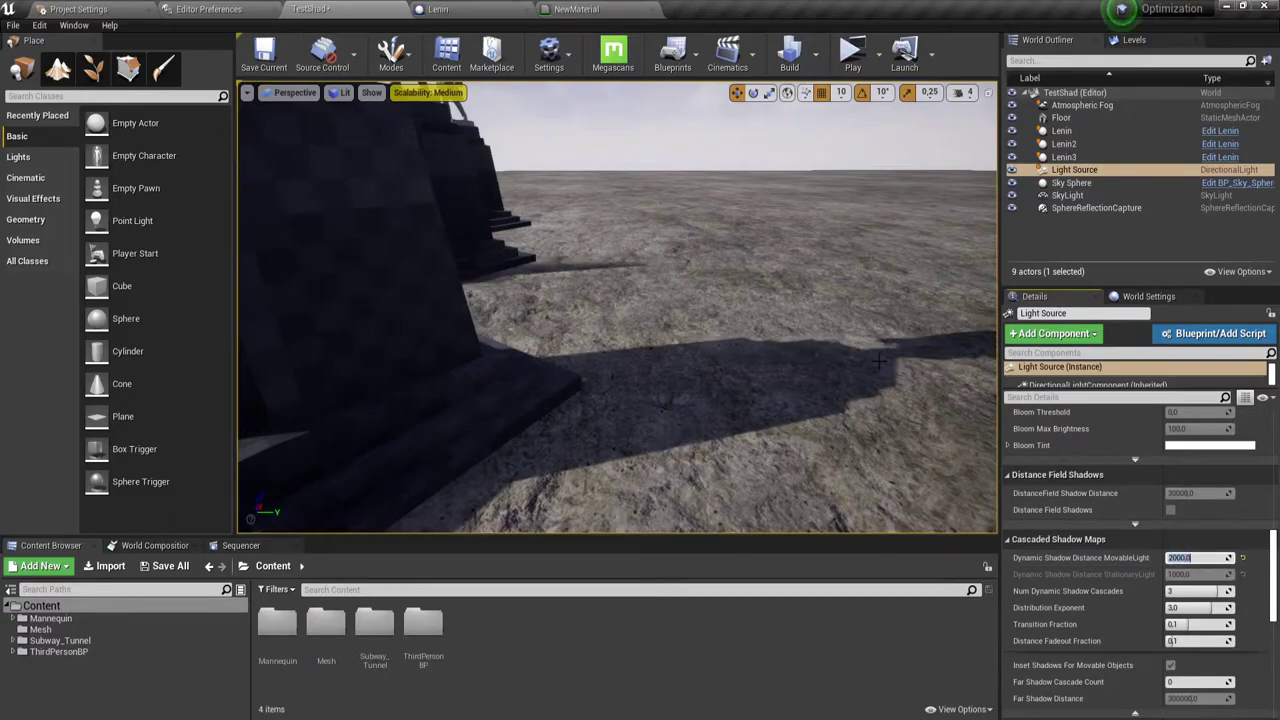
right_drag(700, 300, 617, 307)
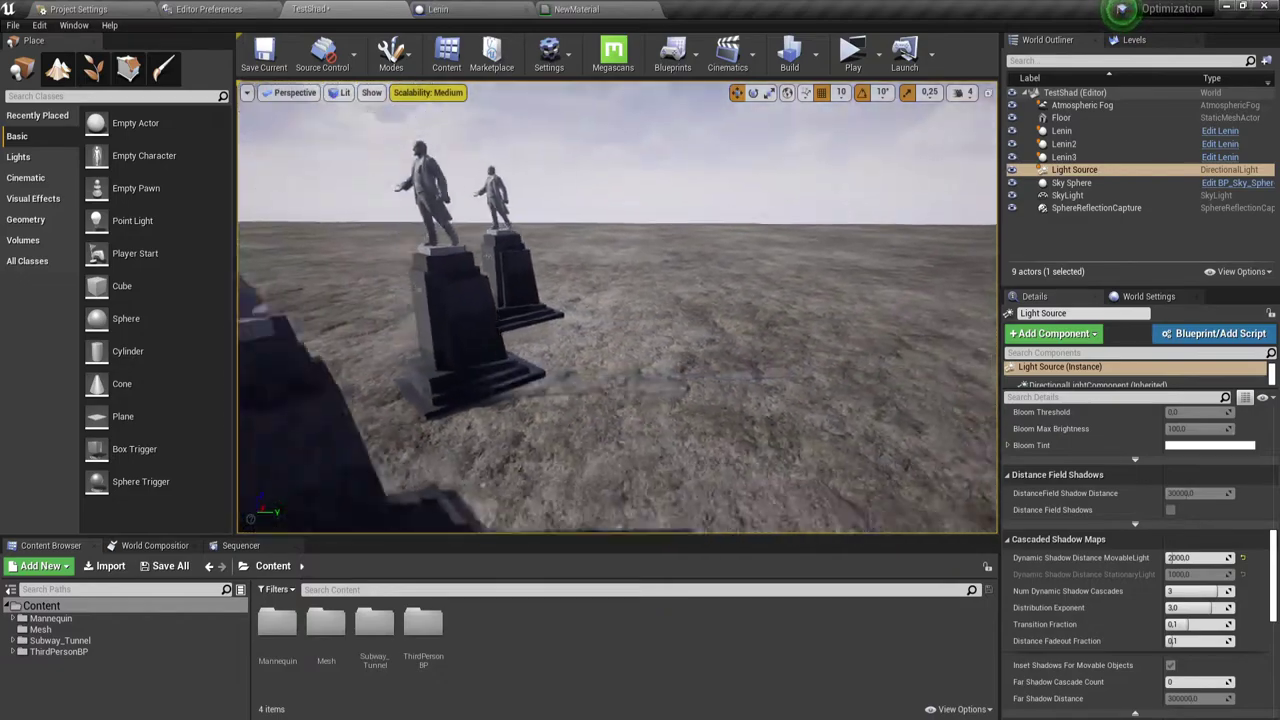
right_drag(644, 217, 644, 217)
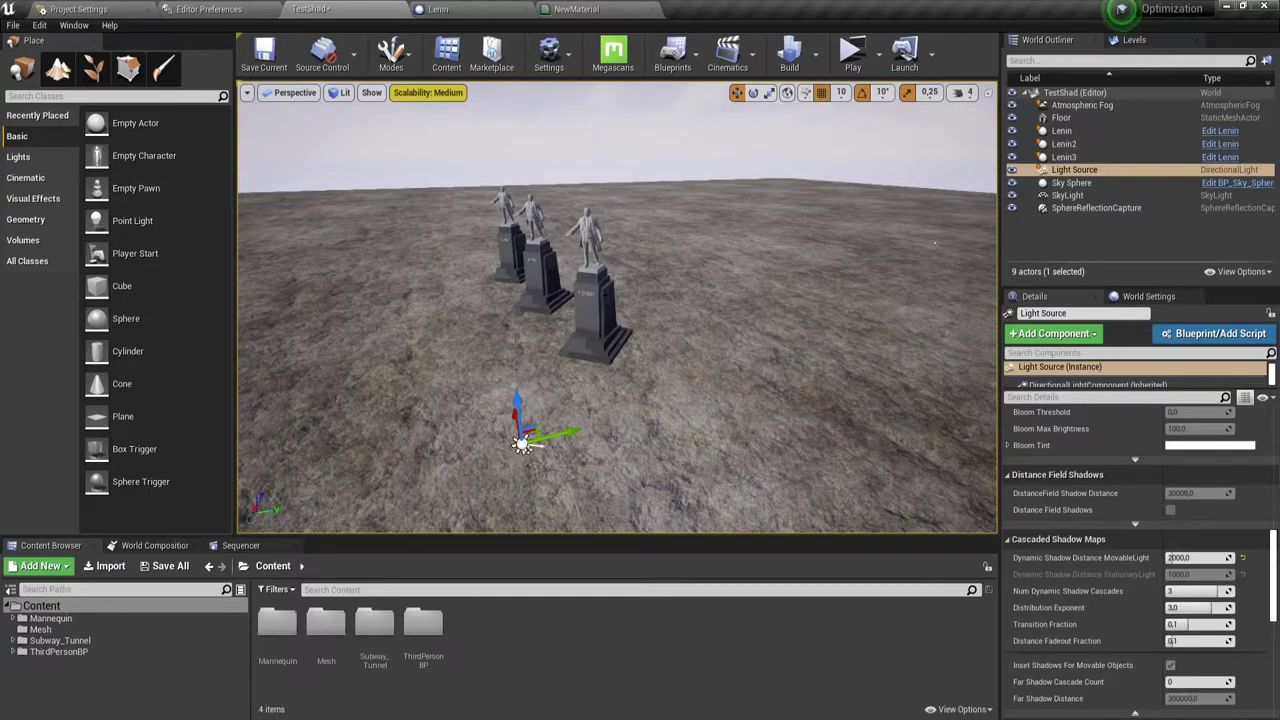
click(589, 235)
click(540, 262)
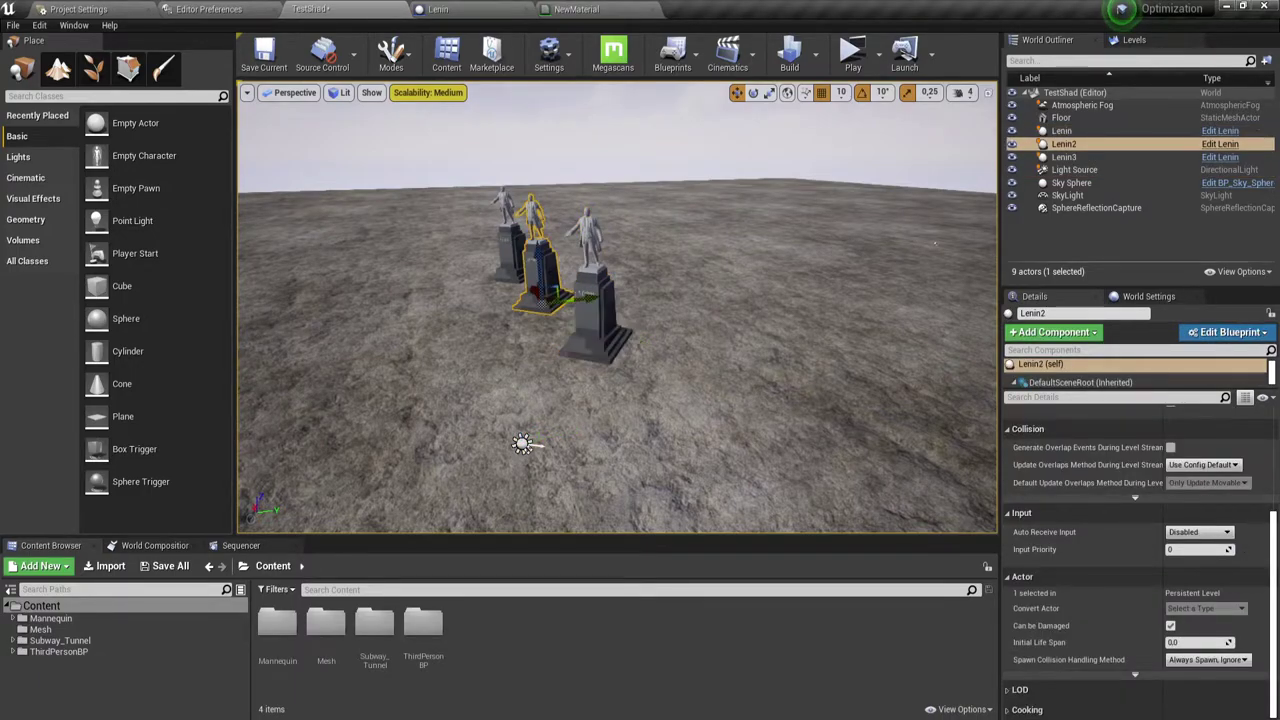
click(510, 240)
mouse_move(510, 240)
right_down()
mouse_move(490, 300)
mouse_move(560, 300)
right_up()
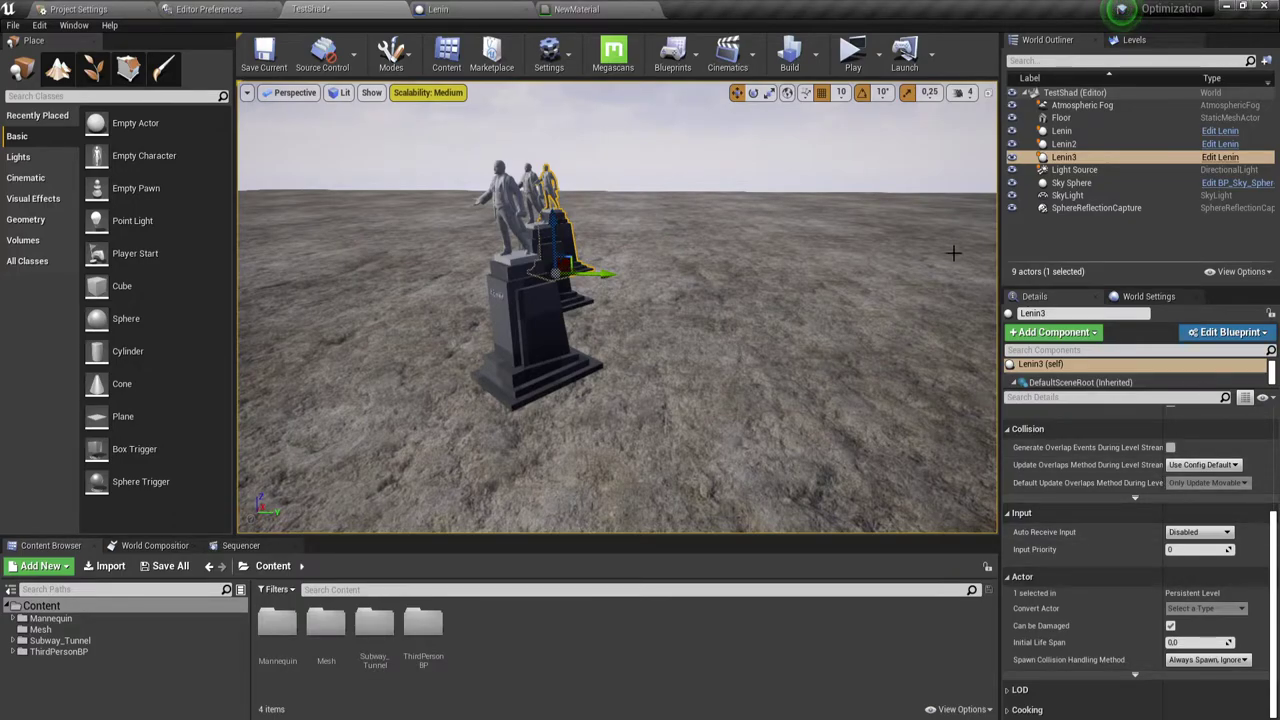
click(1074, 169)
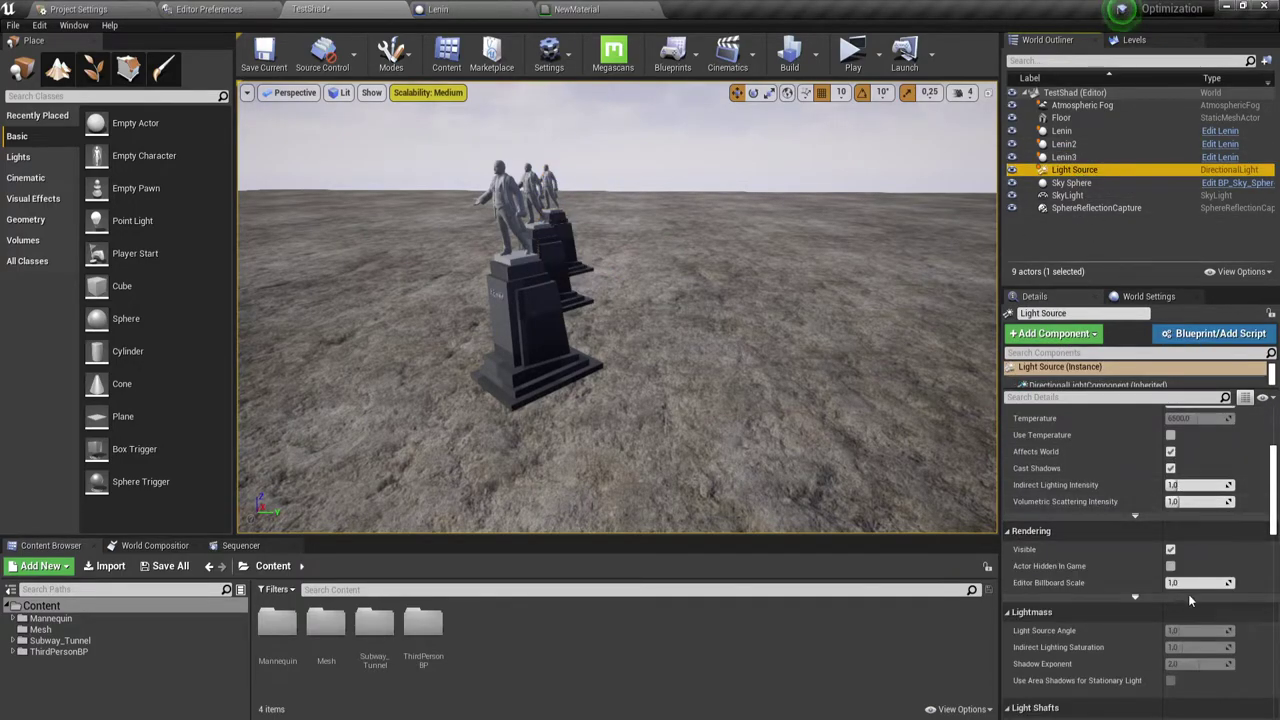
scroll(1202, 529, up, 2)
scroll(1202, 529, up, 2)
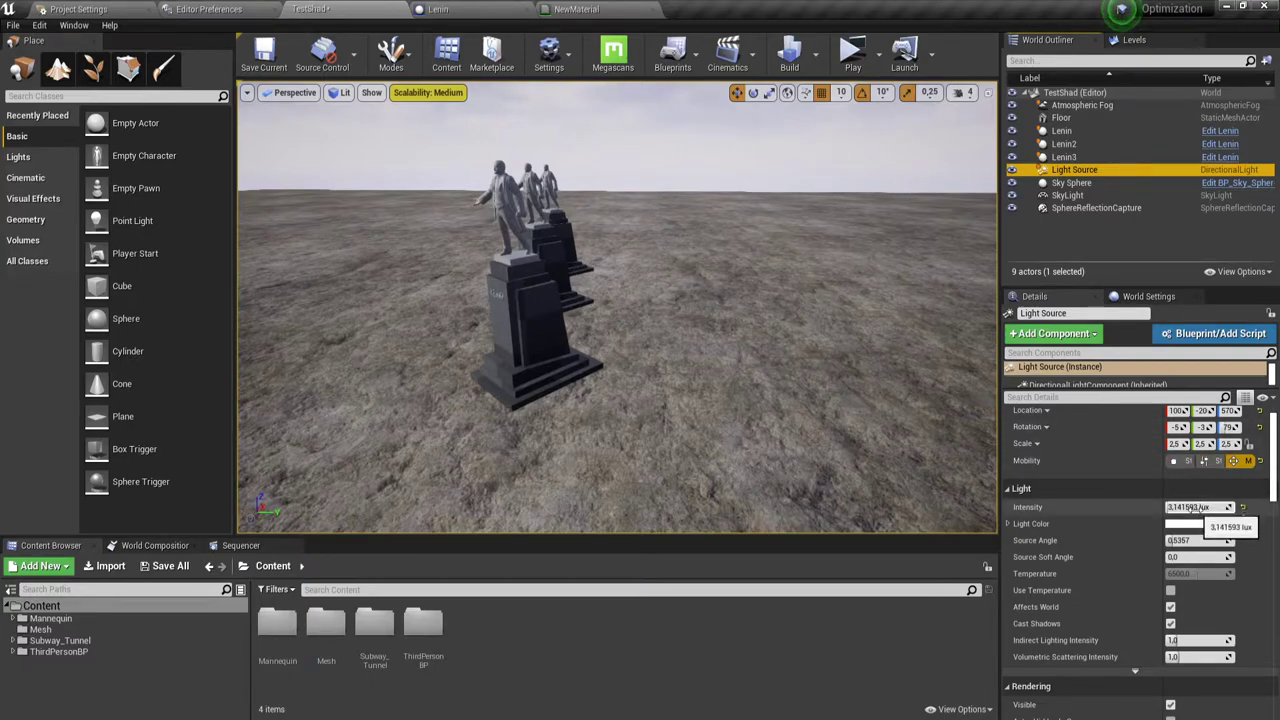
scroll(1185, 558, down, 5)
scroll(1185, 558, down, 2)
scroll(1185, 558, down, 1)
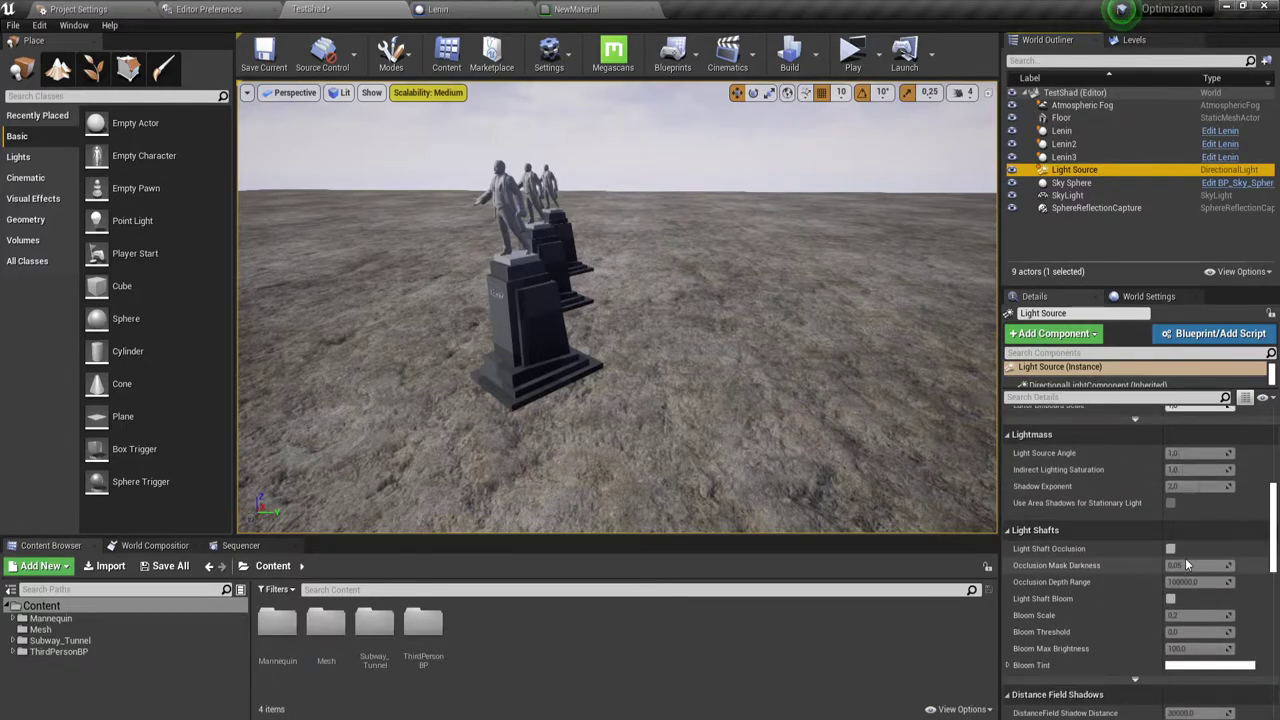
scroll(1185, 558, down, 1)
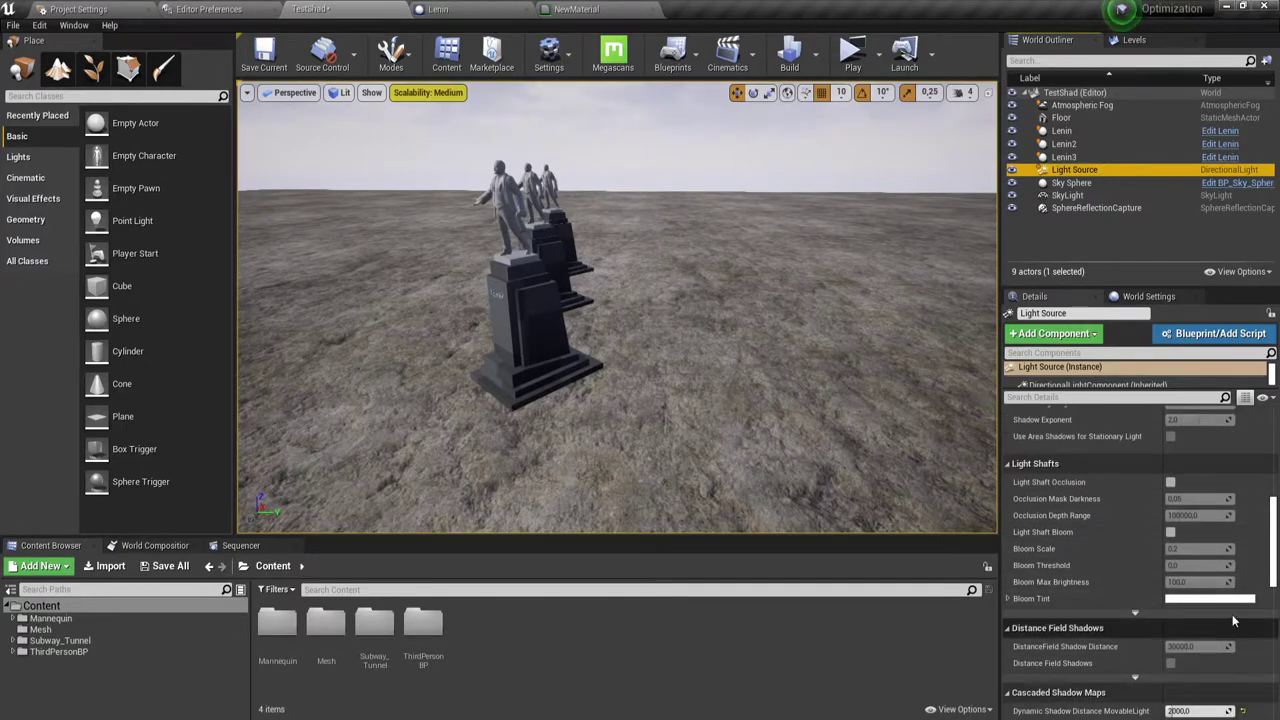
scroll(1224, 525, down, 3)
scroll(1136, 510, down, 1)
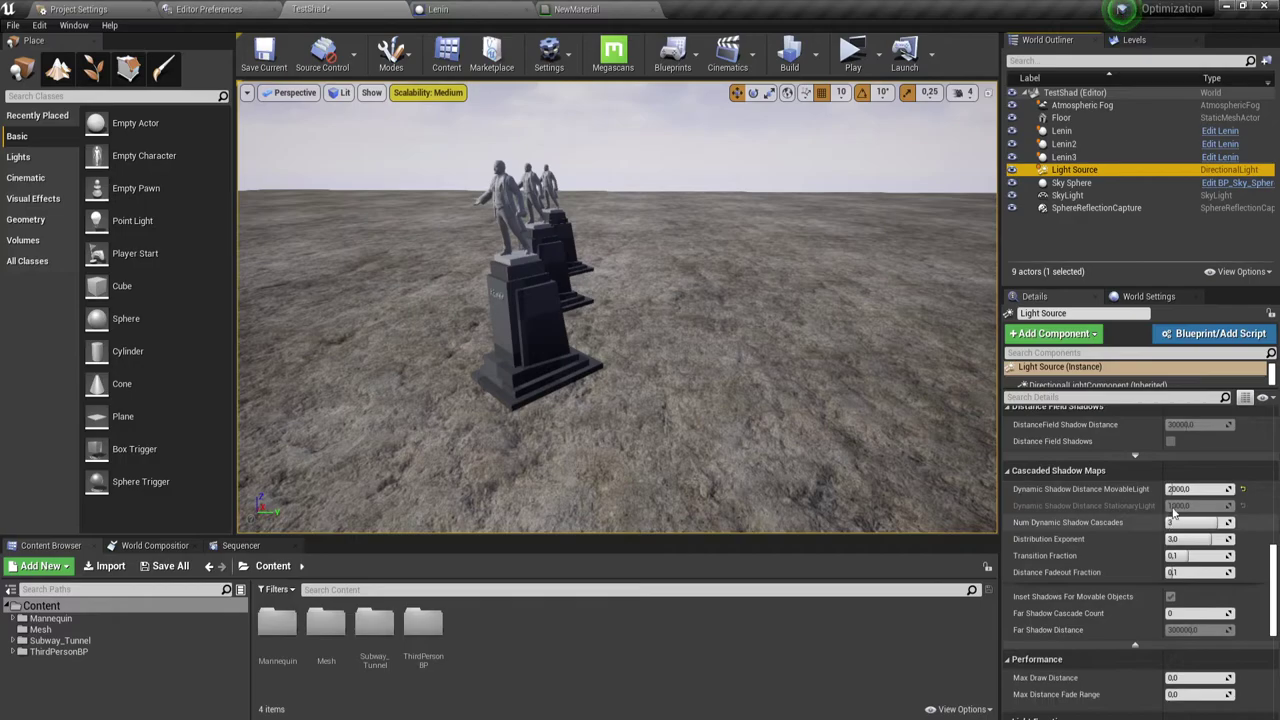
Step: Change Dynamic Shadow Distance MovableLight to 5000 and view the distant statues' shadows
click(1193, 489)
text(5000)
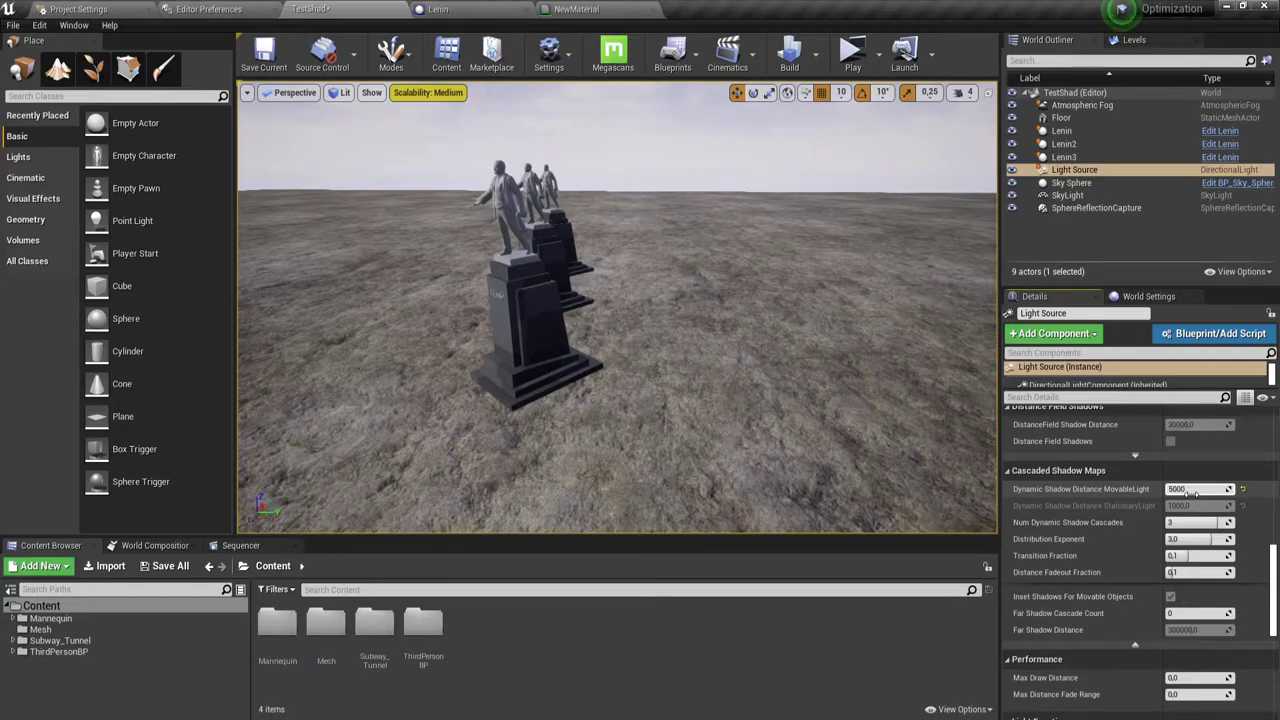
key(Return)
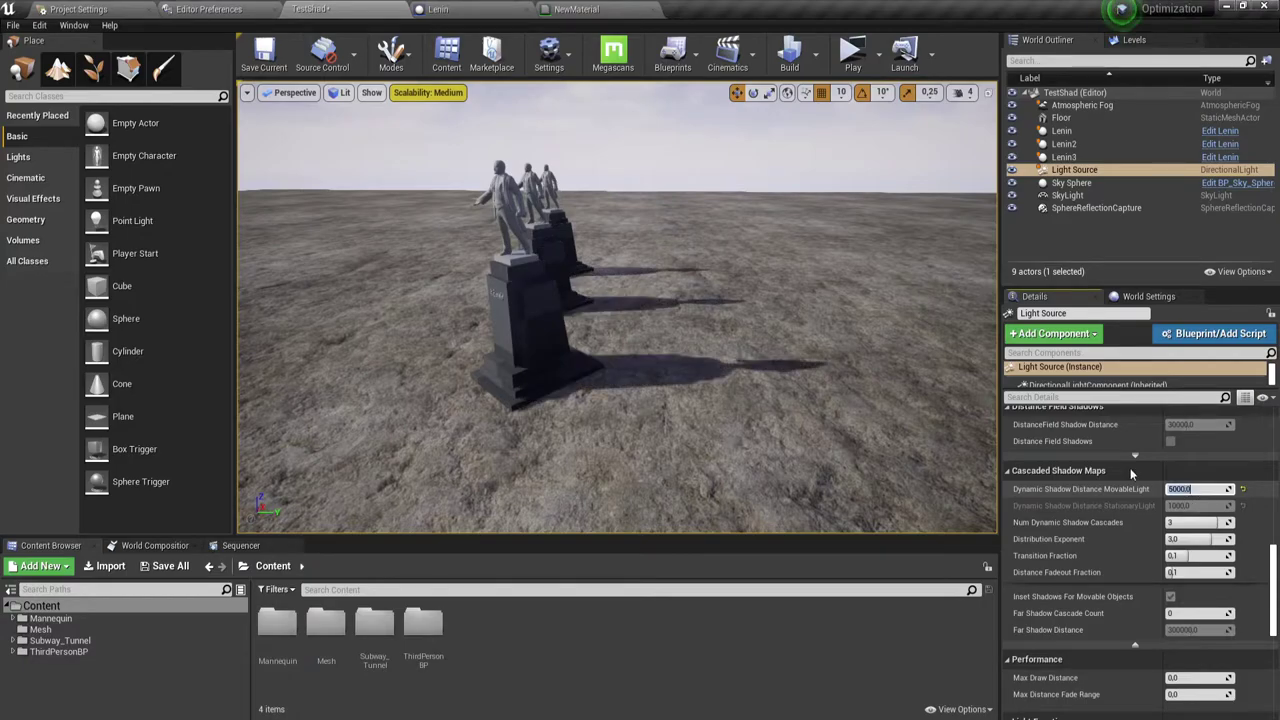
mouse_move(680, 368)
right_down()
mouse_move(700, 345)
mouse_move(700, 420)
mouse_move(690, 265)
mouse_move(690, 300)
right_up()
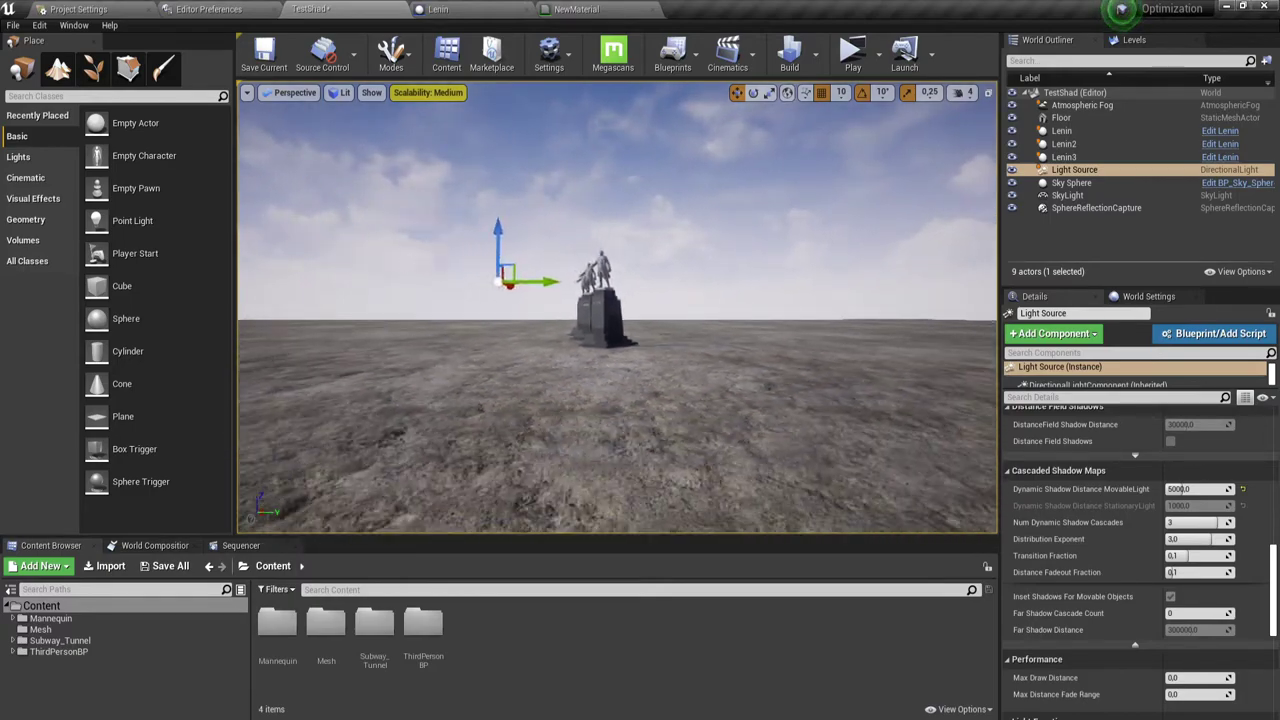
Step: Place a ThirdPersonCharacter from the Mannequin folder on the ground before the statues
right_drag(357, 520, 357, 526)
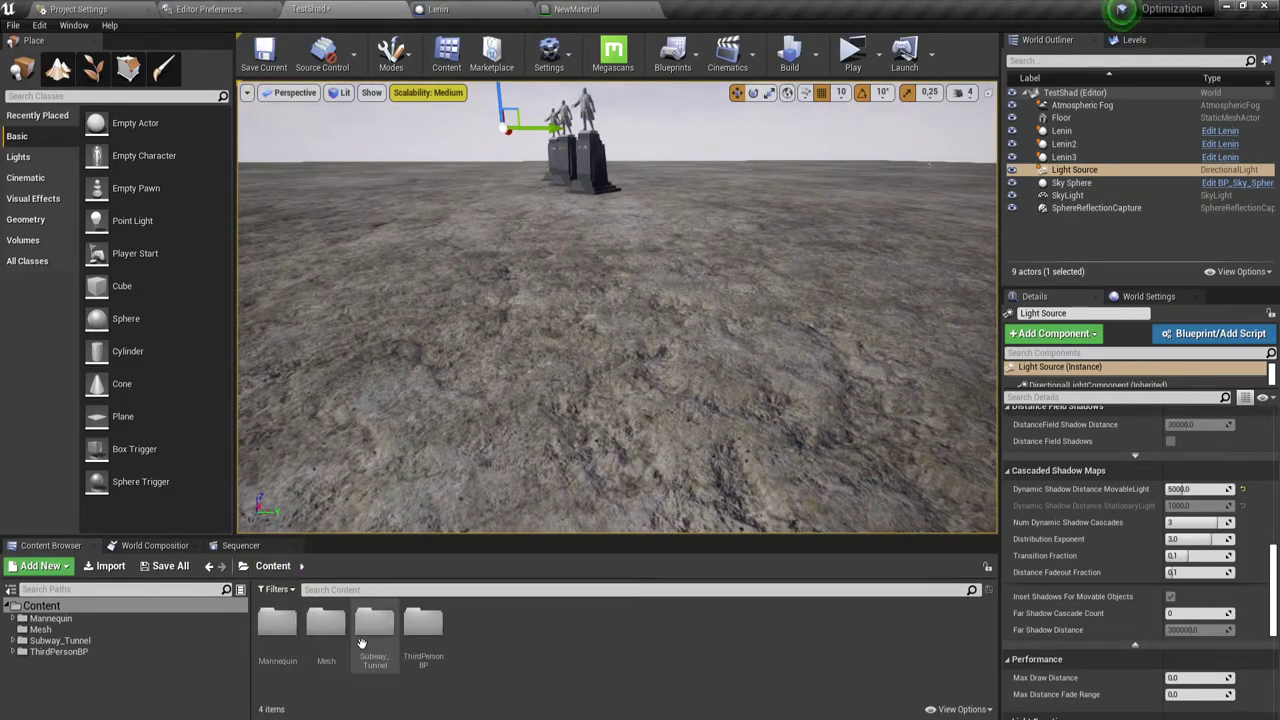
double_click(277, 625)
drag(372, 640, 515, 345)
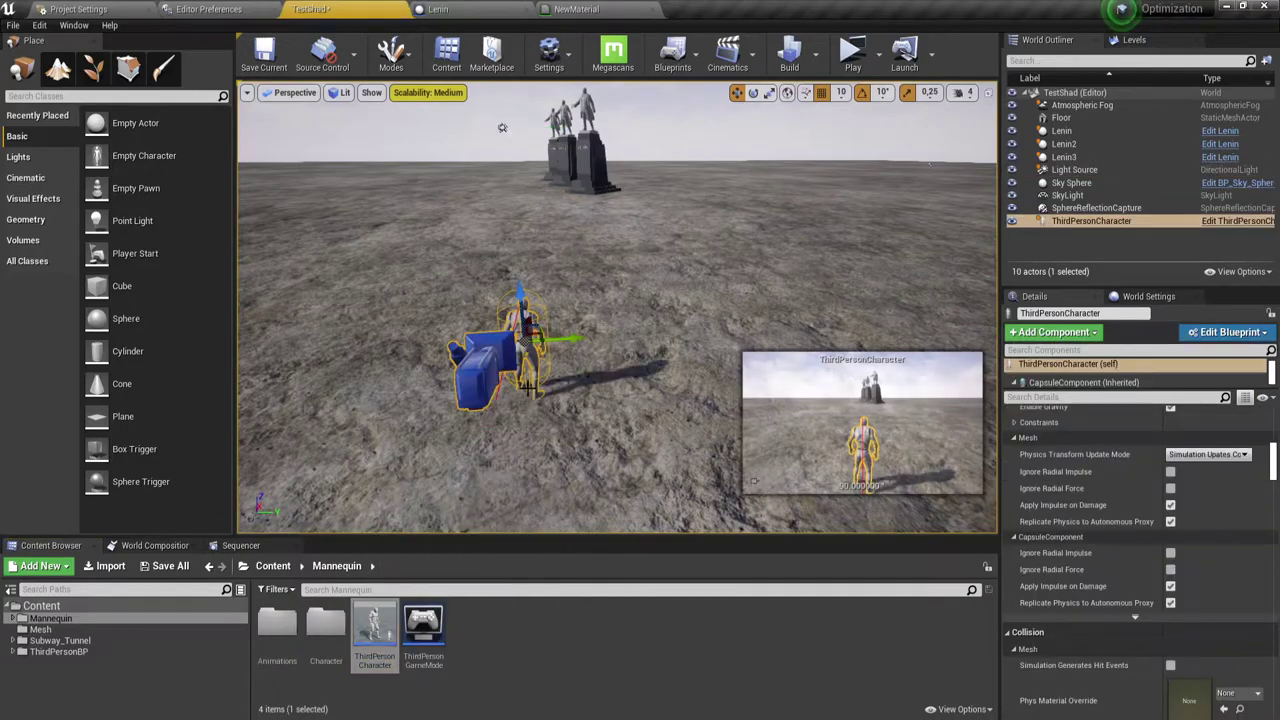
Step: Set the character's Auto Possess Player to Player 0 via a 'paw' search and start Play
click(1167, 397)
text(apu)
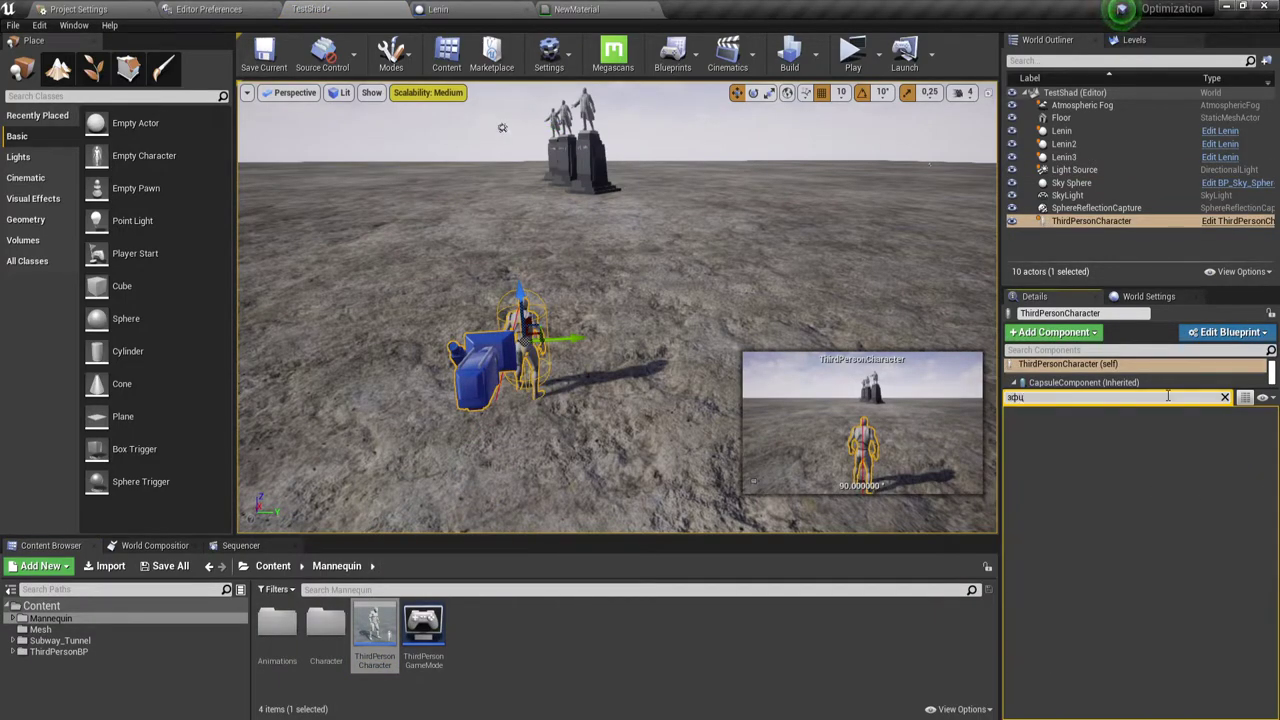
key(BackSpace)
key(BackSpace)
key(BackSpace)
text(p)
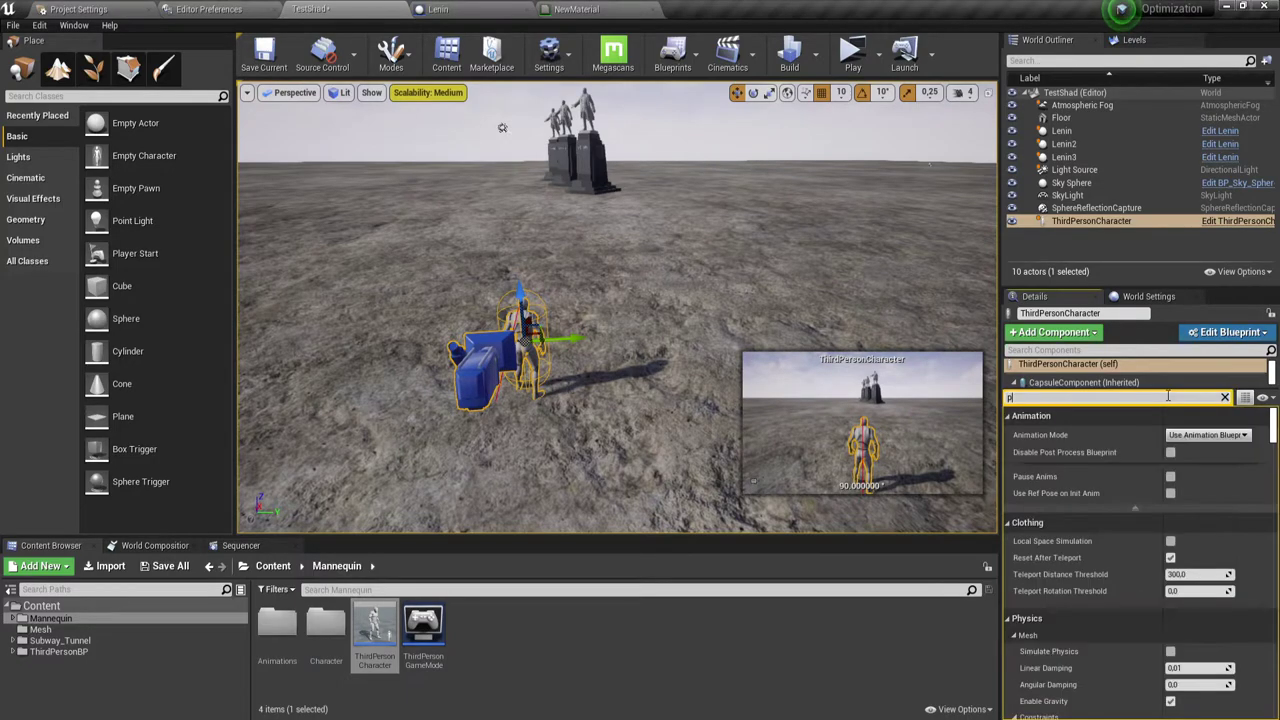
text(aw)
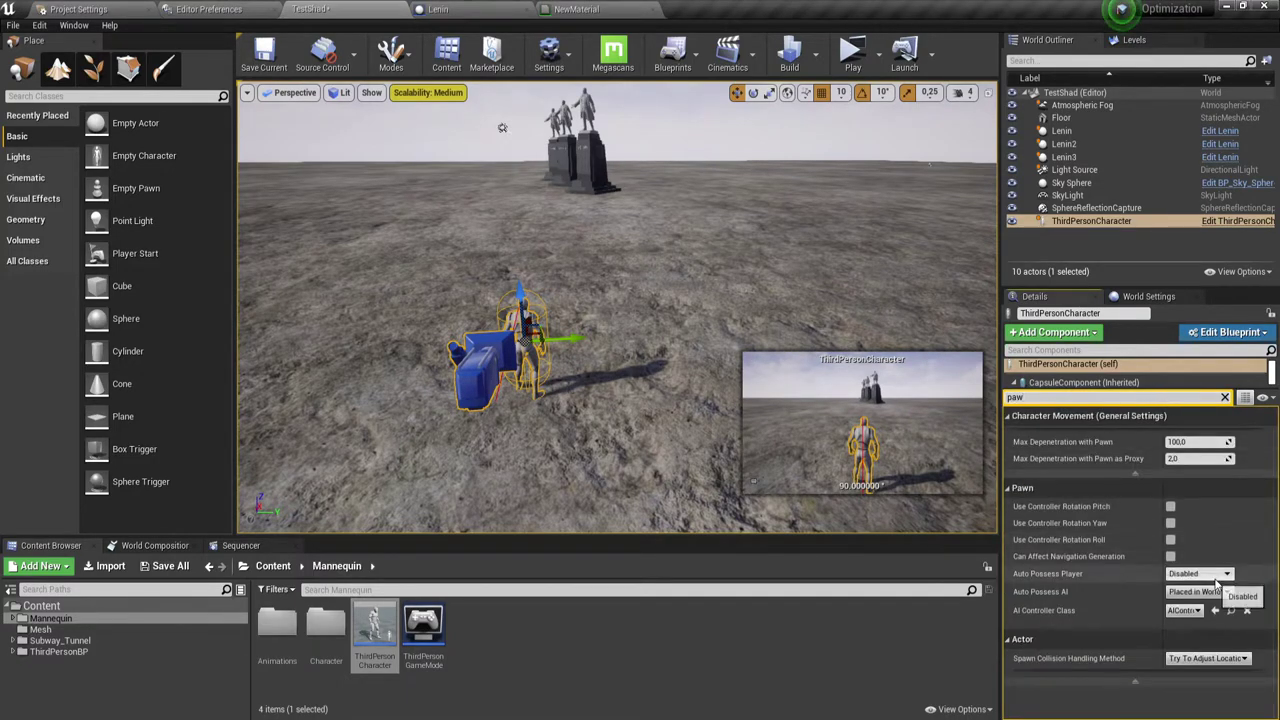
click(1199, 573)
click(1190, 597)
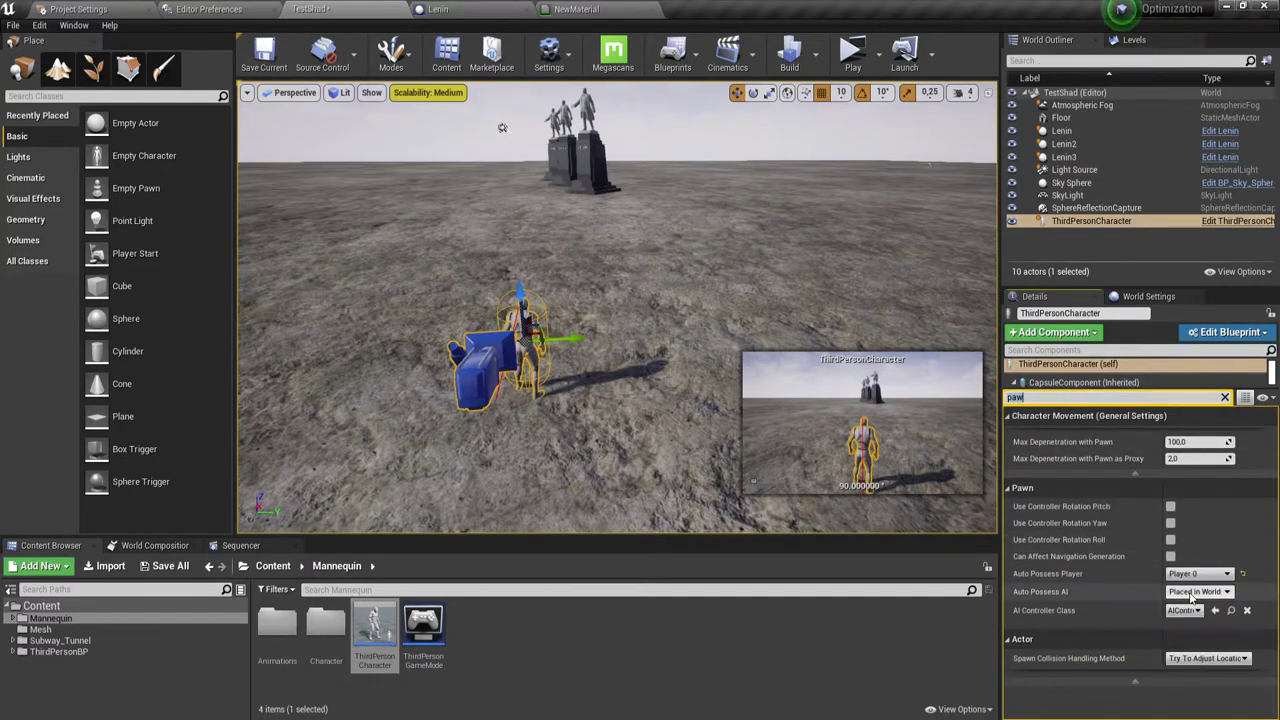
click(852, 52)
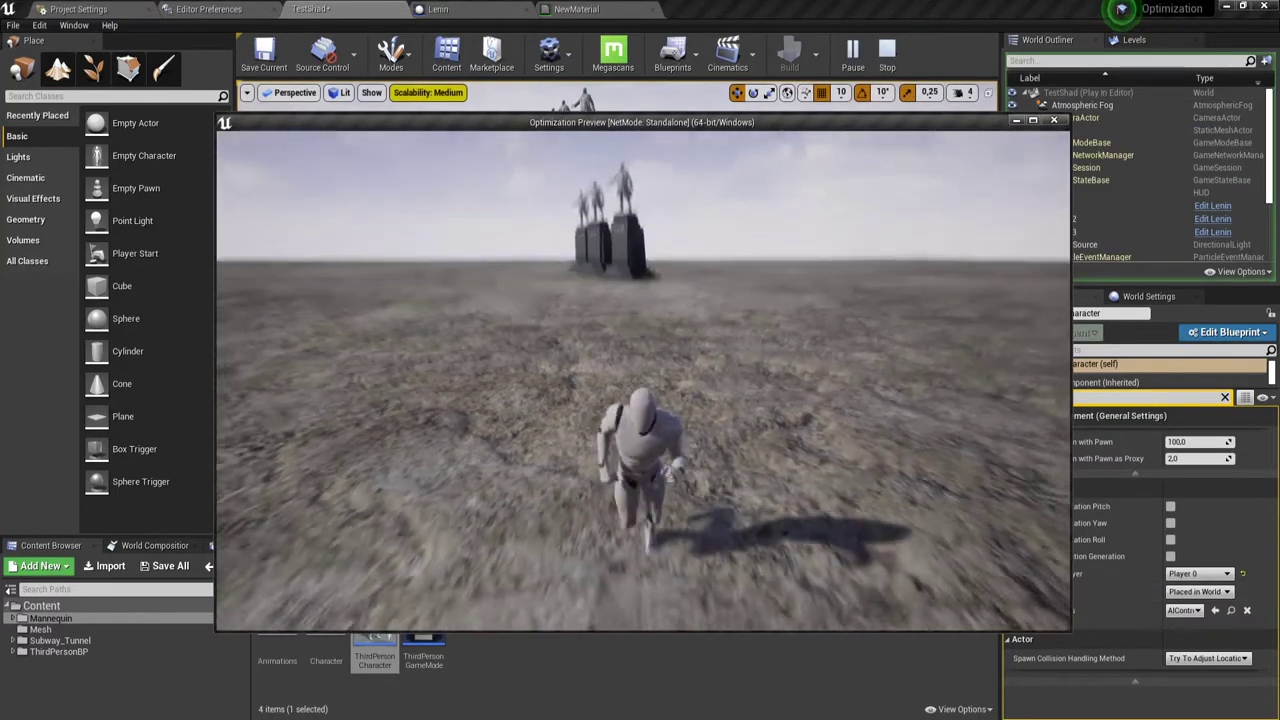
Step: Run the mannequin forward to the Lenin pedestals in the preview
key(w)
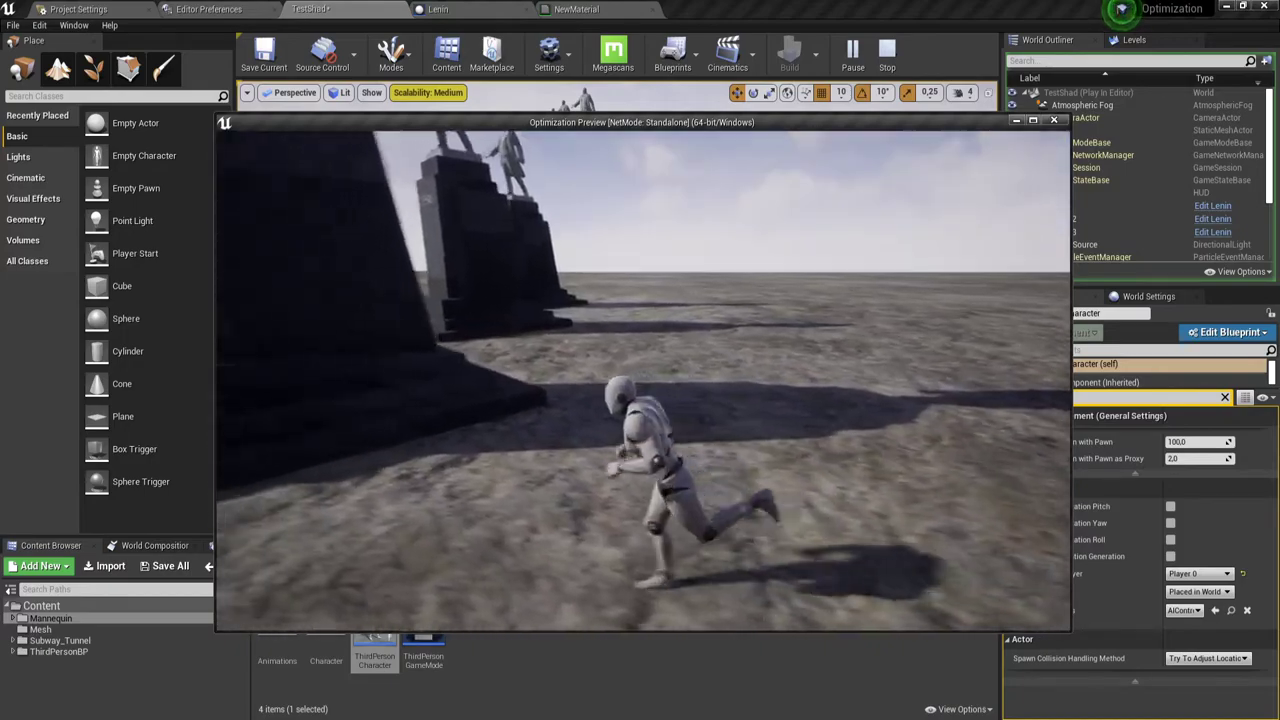
Step: Stop the playtest, select the Light Source, clear the Details search and adjust its Rotation Z
key(Escape)
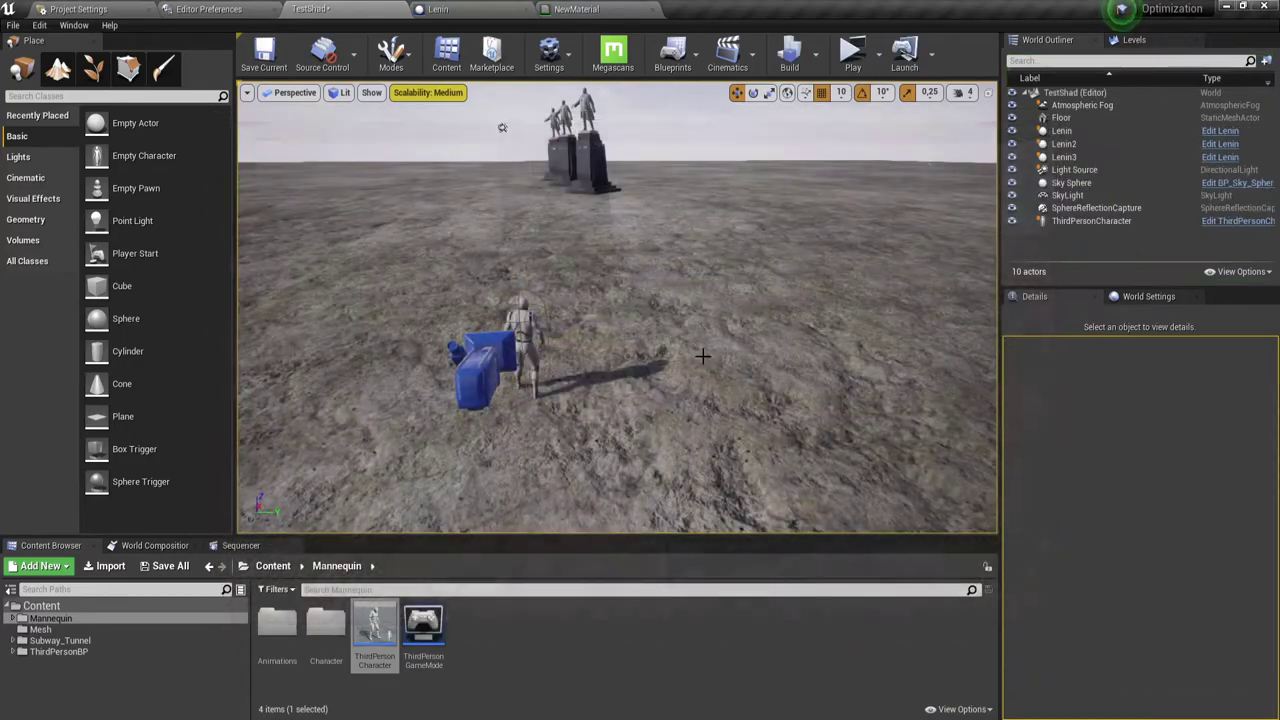
mouse_move(703, 354)
right_down()
mouse_move(511, 283)
mouse_move(447, 220)
mouse_move(715, 268)
right_up()
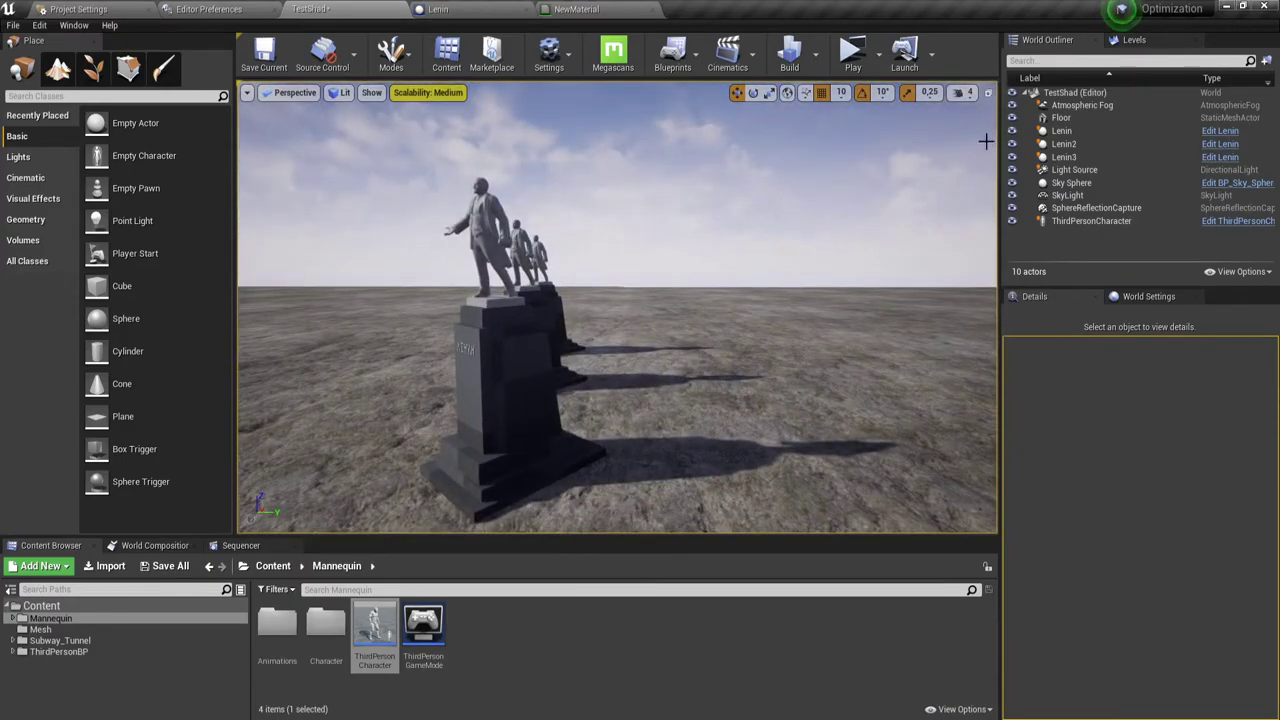
click(1074, 170)
click(1224, 398)
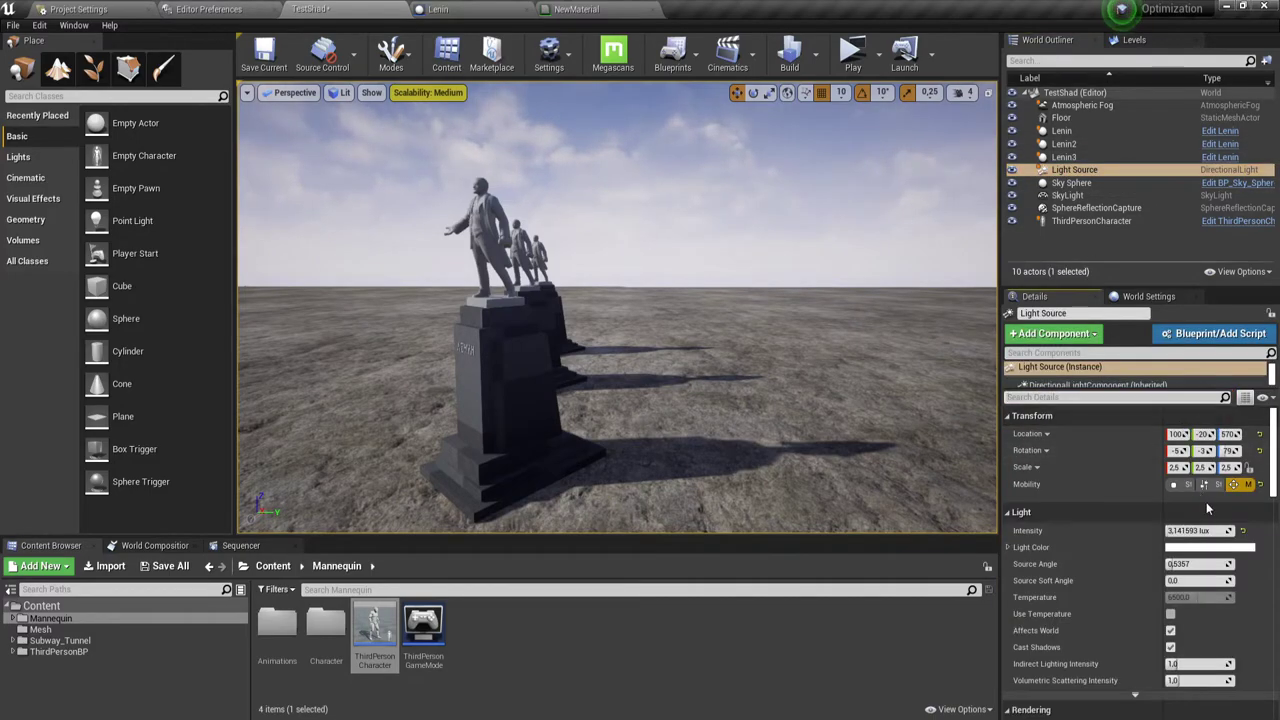
drag(1230, 450, 1245, 450)
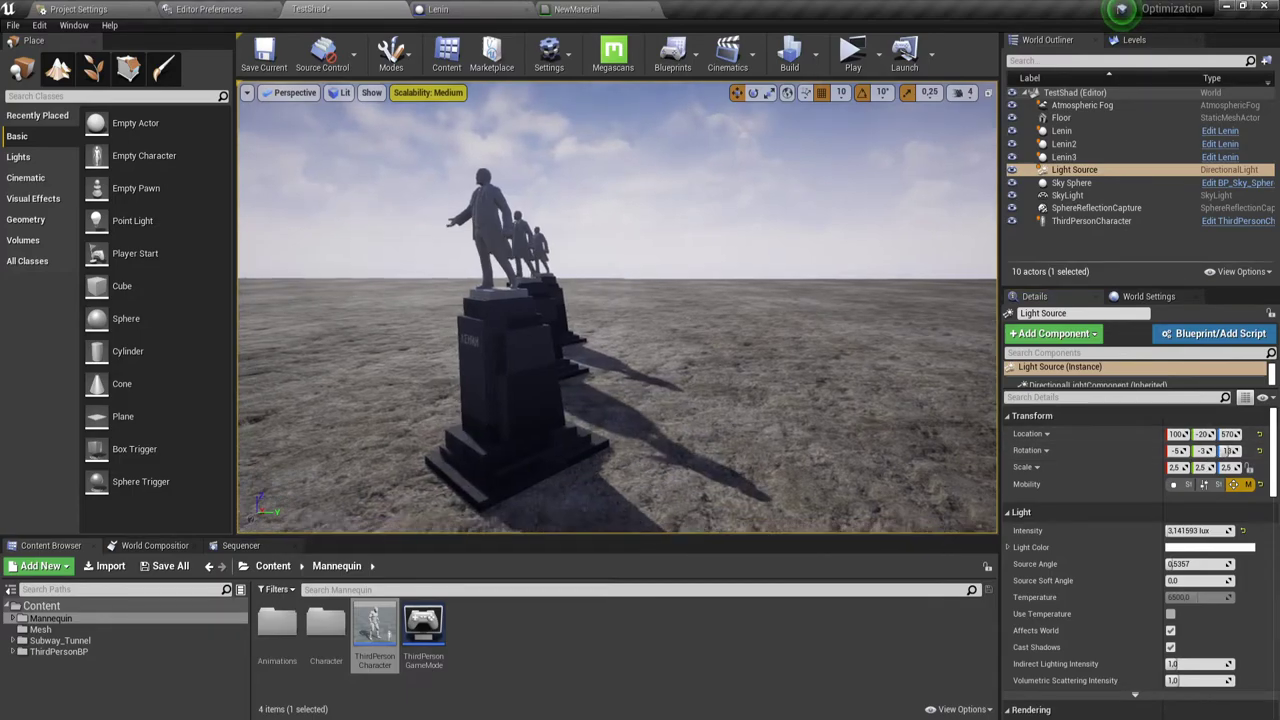
drag(700, 420, 690, 250)
Step: Start Play and run the mannequin around the statues with WASD through the re-angled shadows
click(852, 60)
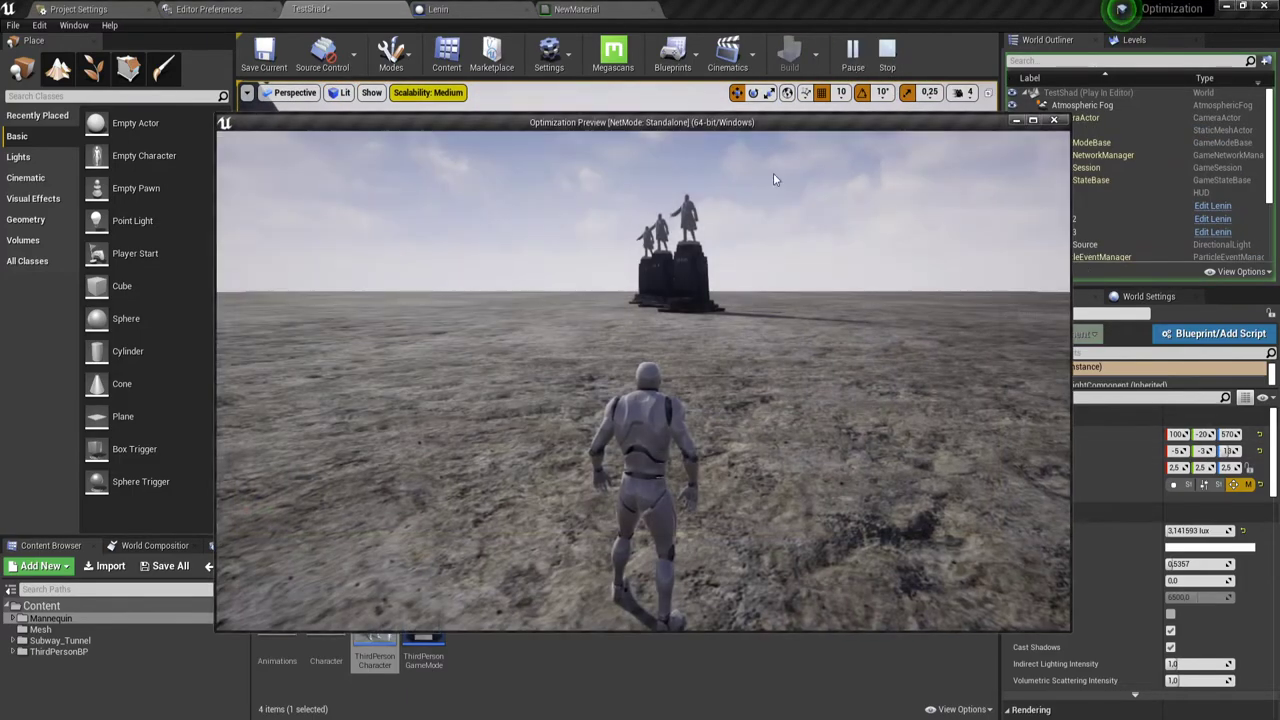
click(762, 240)
key(s)
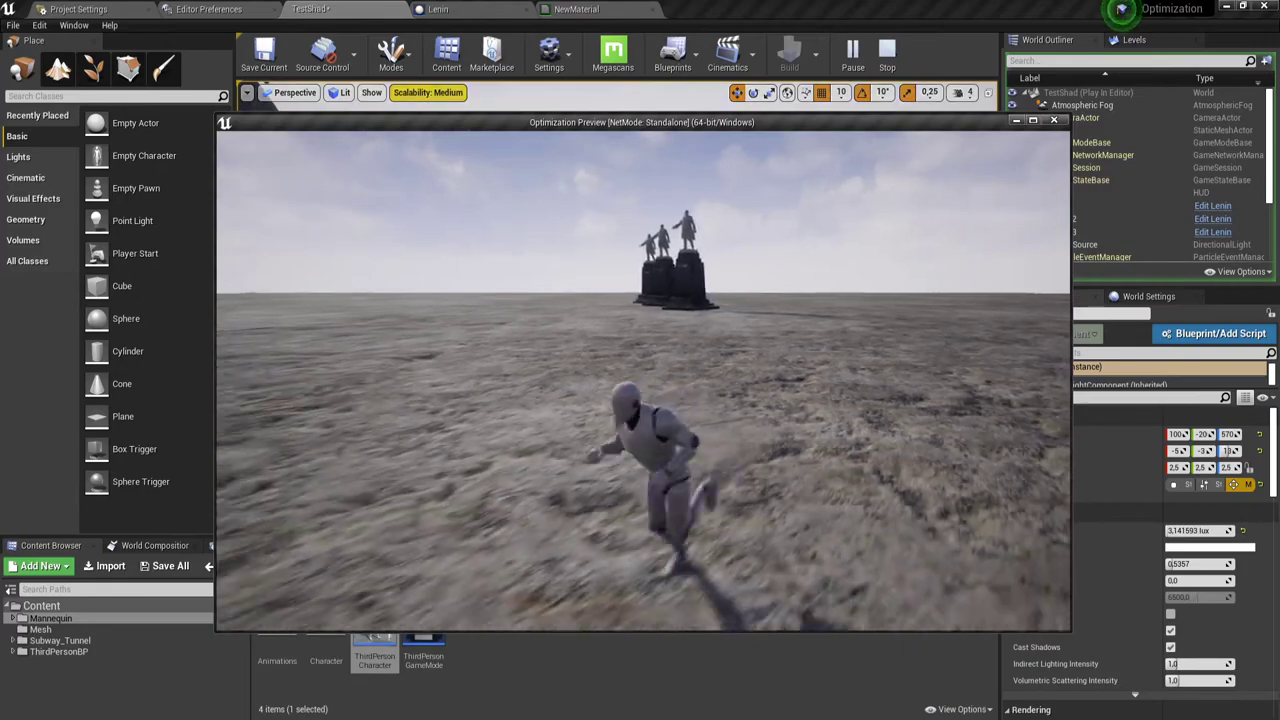
key(w)
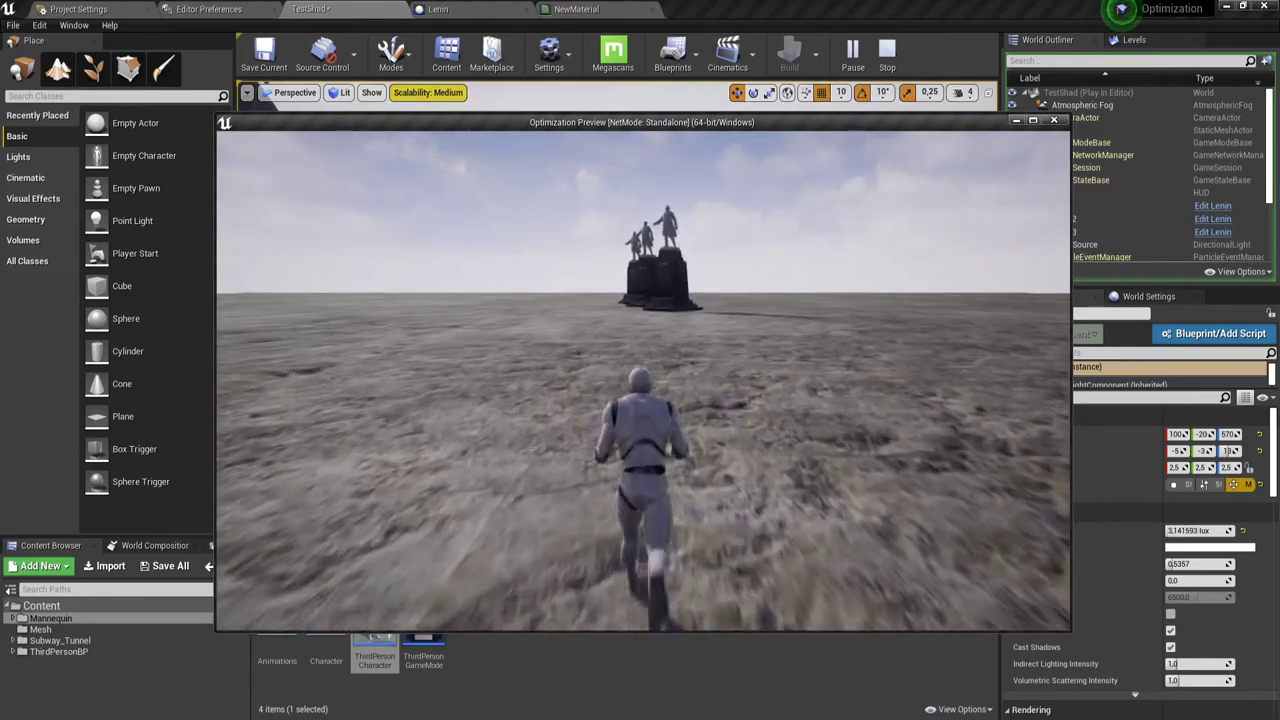
key(a)
key(w)
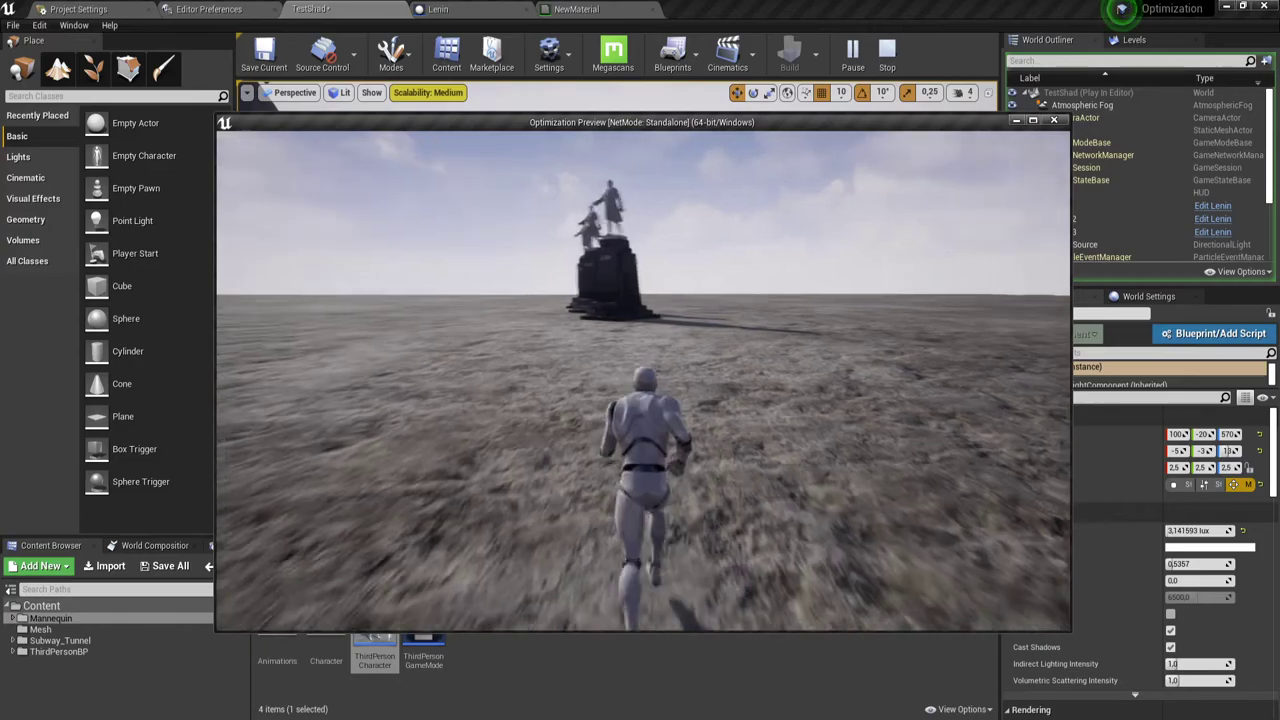
key(a)
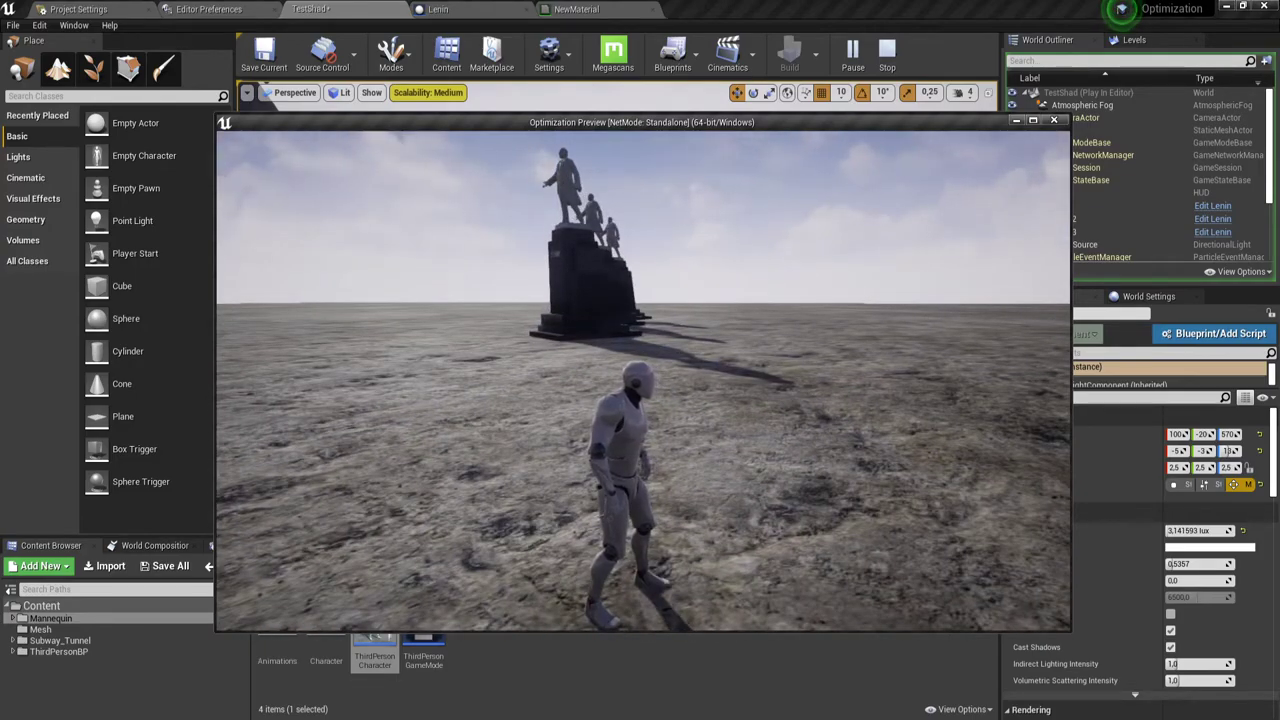
key(w)
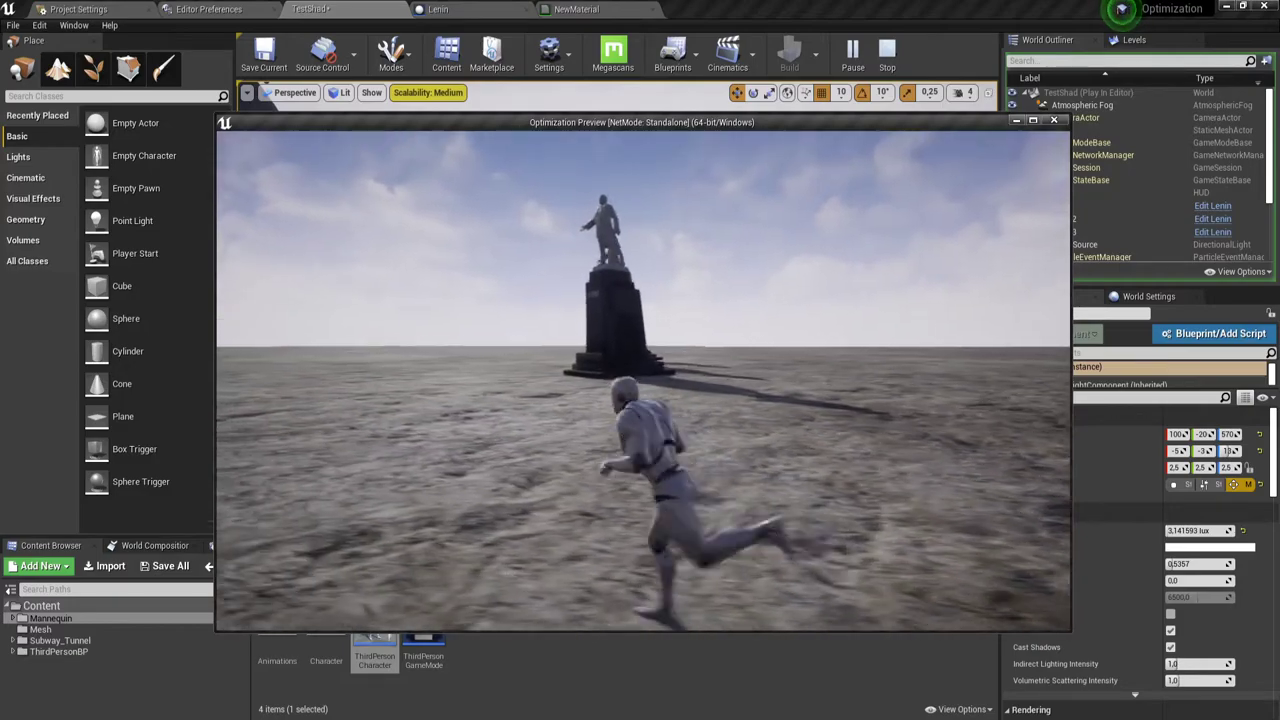
key(d)
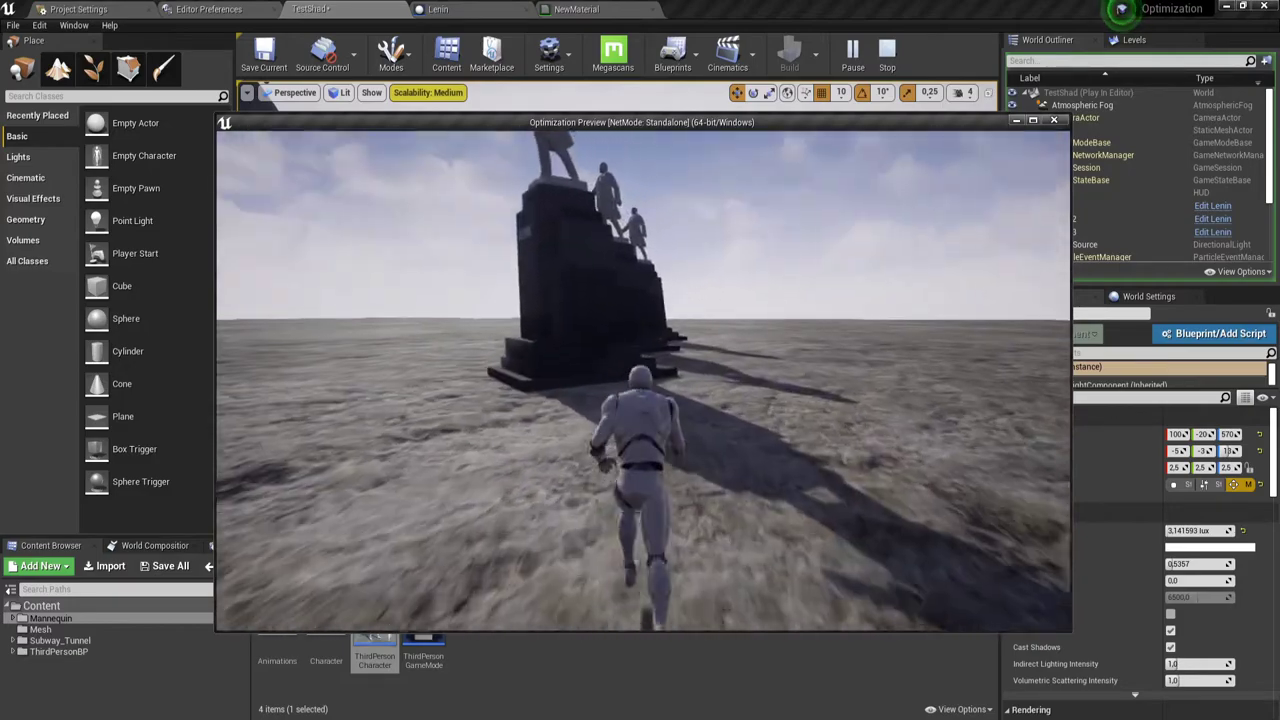
key(s)
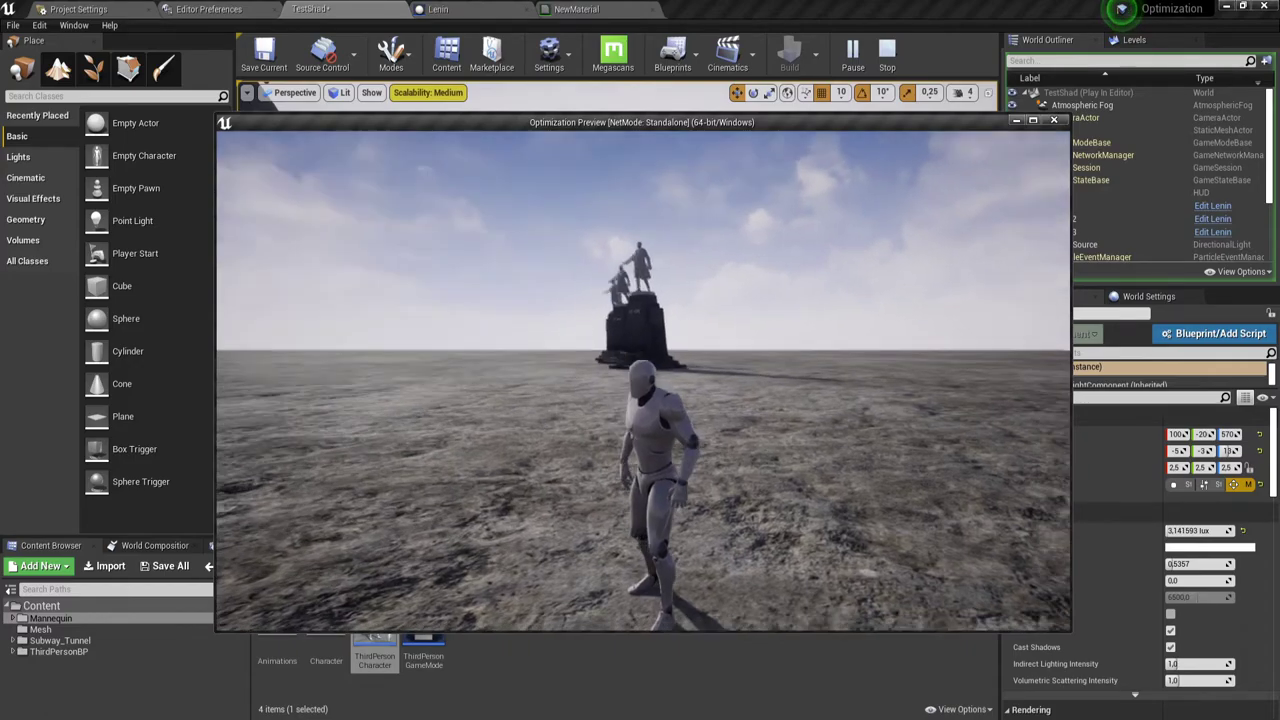
key(Escape)
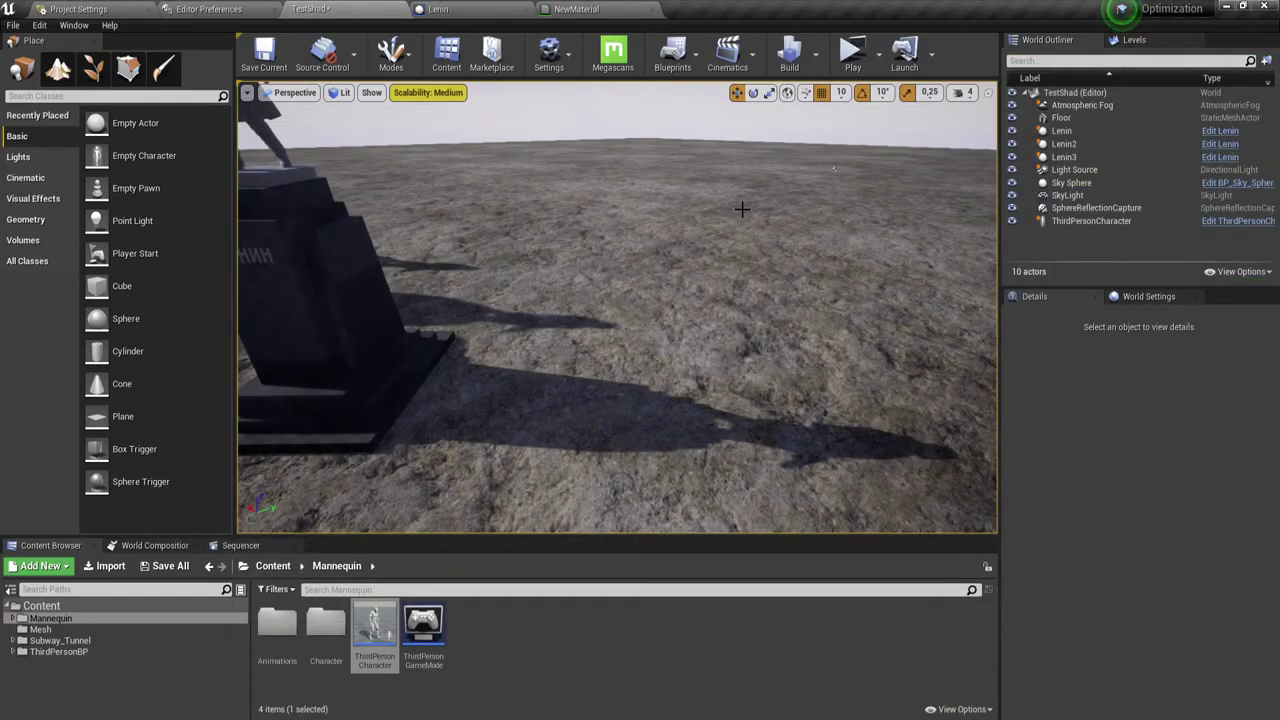
right_drag(614, 315, 614, 315)
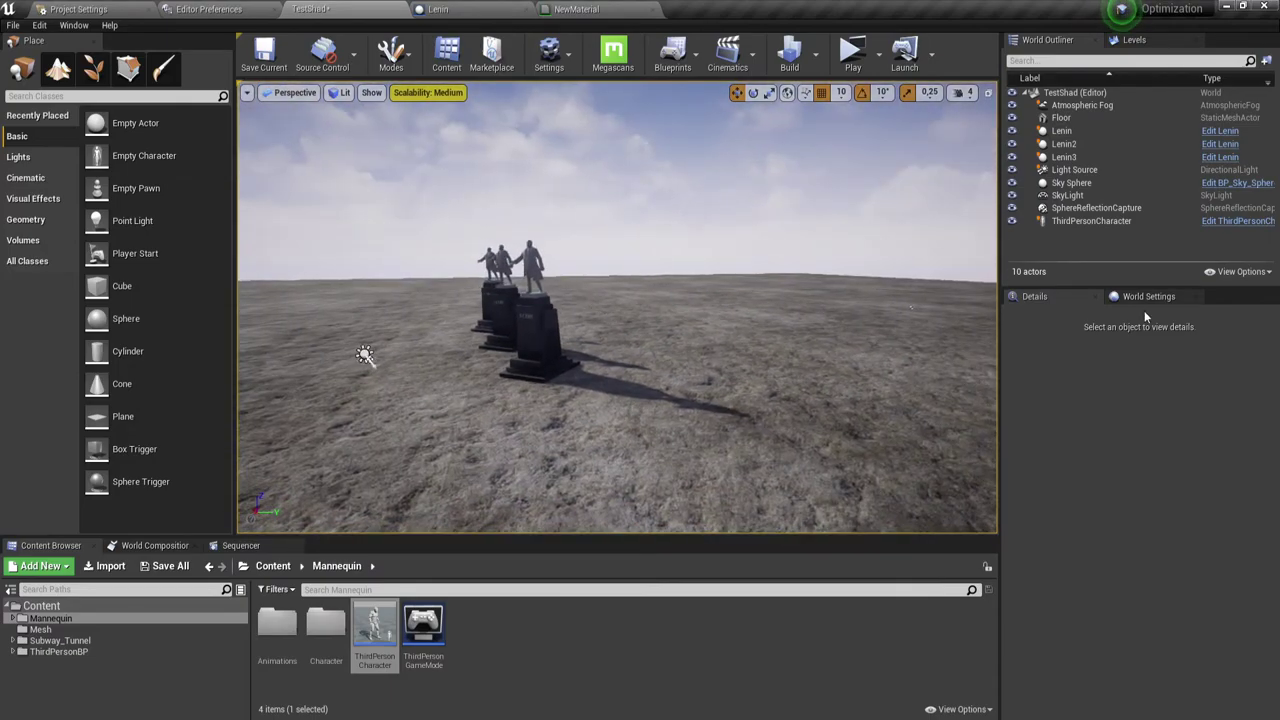
click(1068, 172)
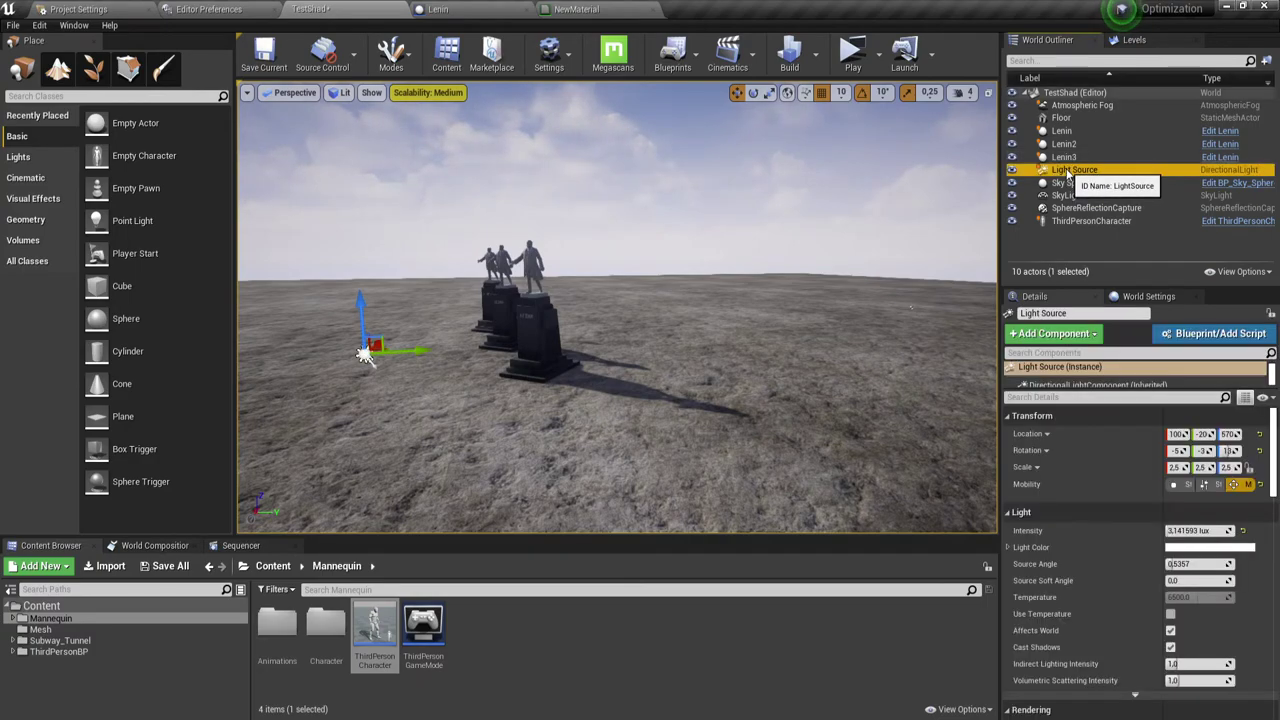